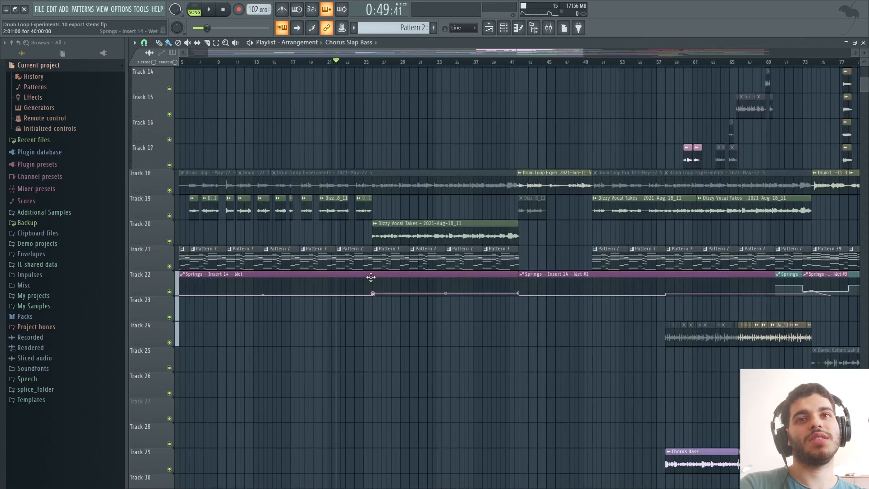
- Select the Pattern 7 clip before bar 25 on Track 21 and briefly play the arrangement
scroll(378, 324, up, 2)
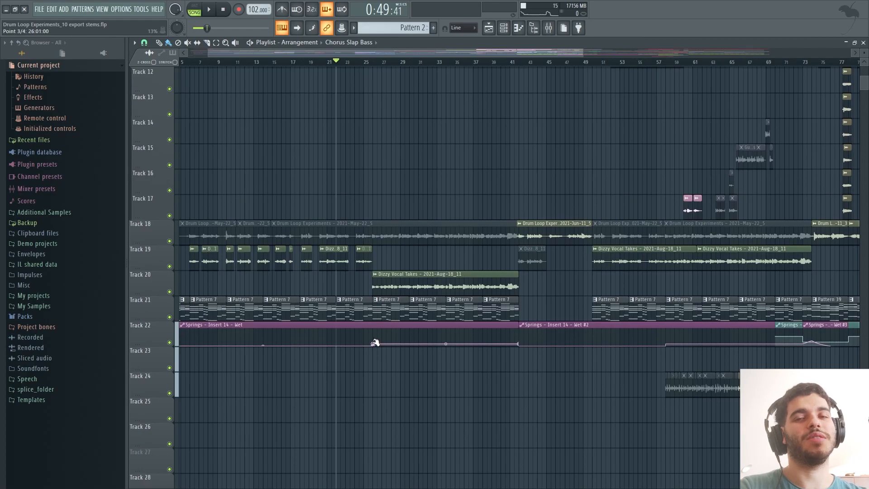
scroll(375, 346, down, 1)
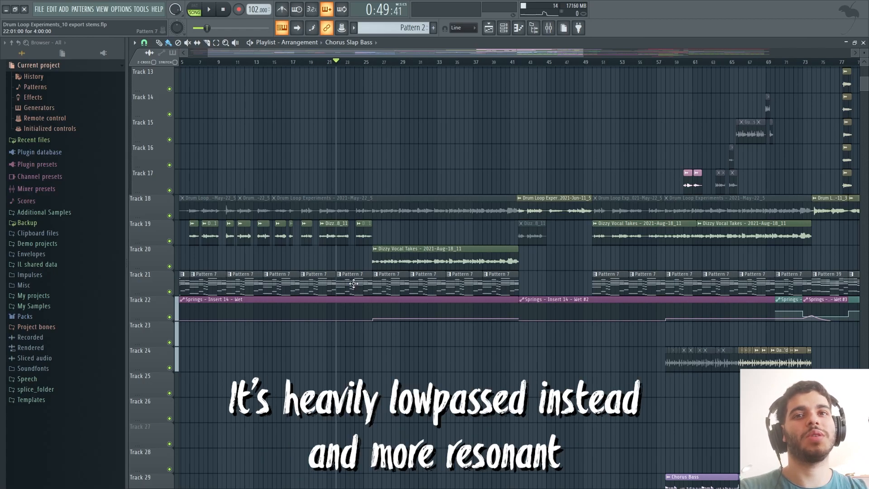
click(354, 283)
scroll(365, 307, down, 2)
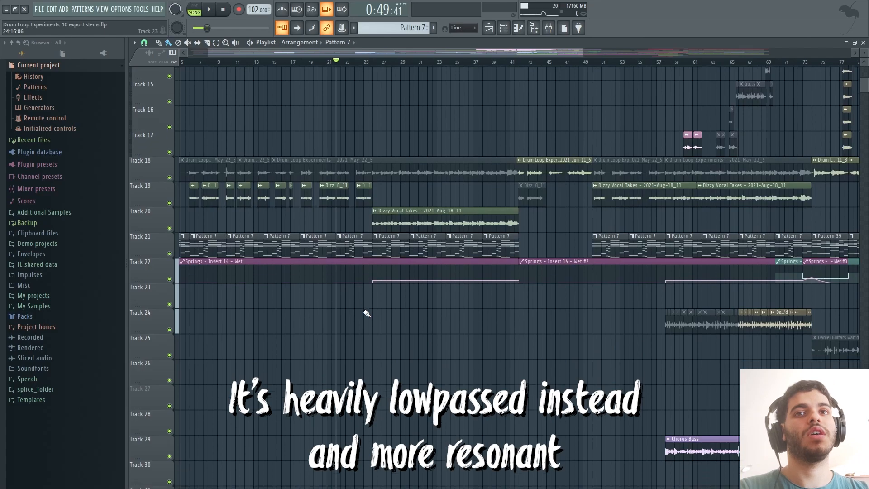
scroll(377, 307, up, 2)
key(space)
key(space)
scroll(366, 294, down, 1)
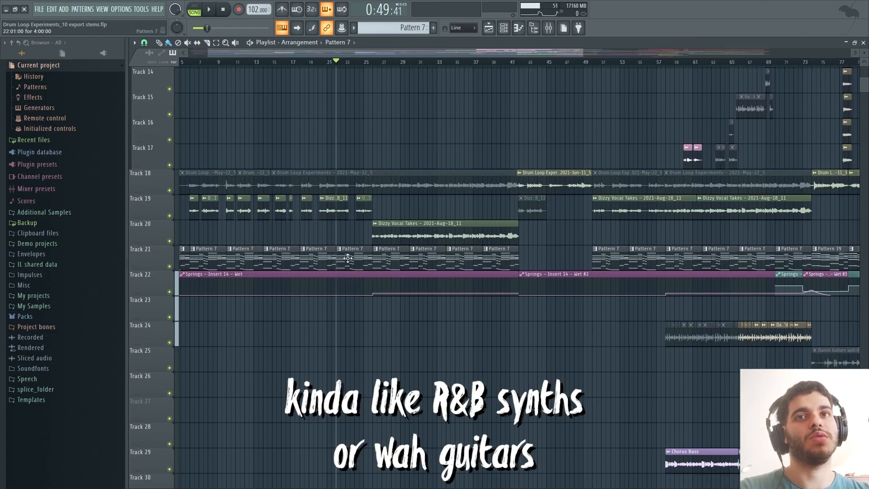
- Open the first Serum channel's plugin window and switch playback to pattern mode
click(548, 27)
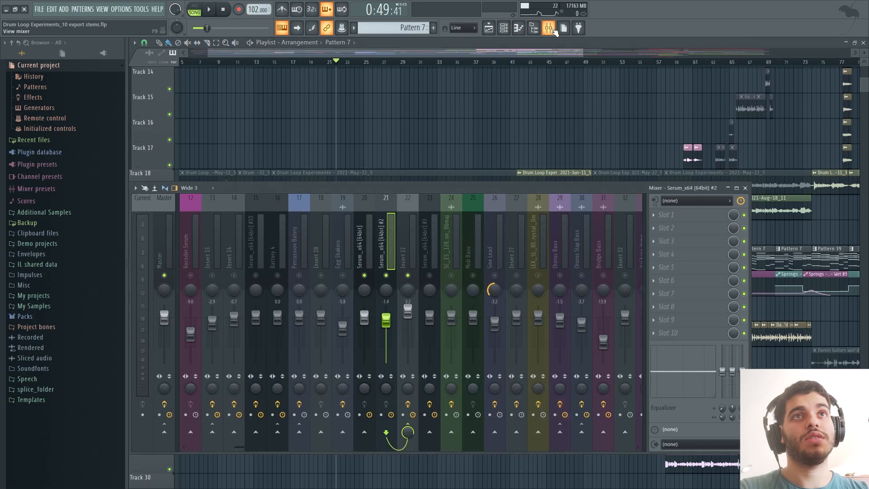
click(533, 28)
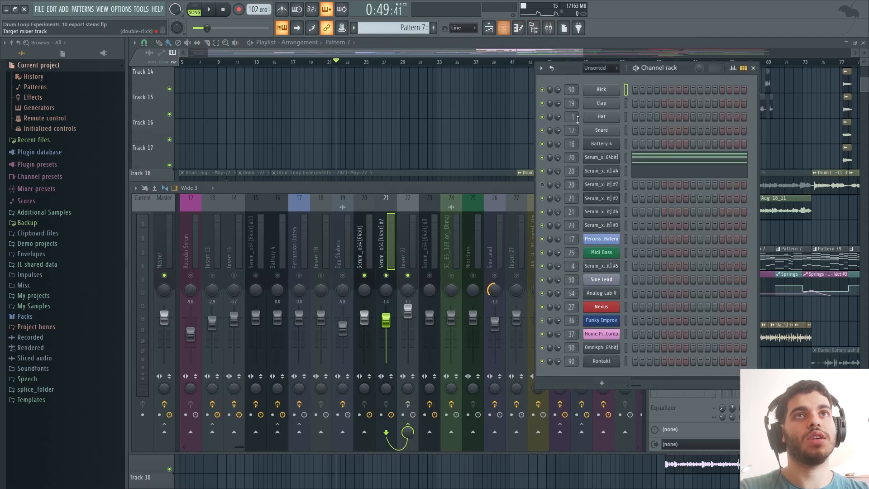
click(614, 159)
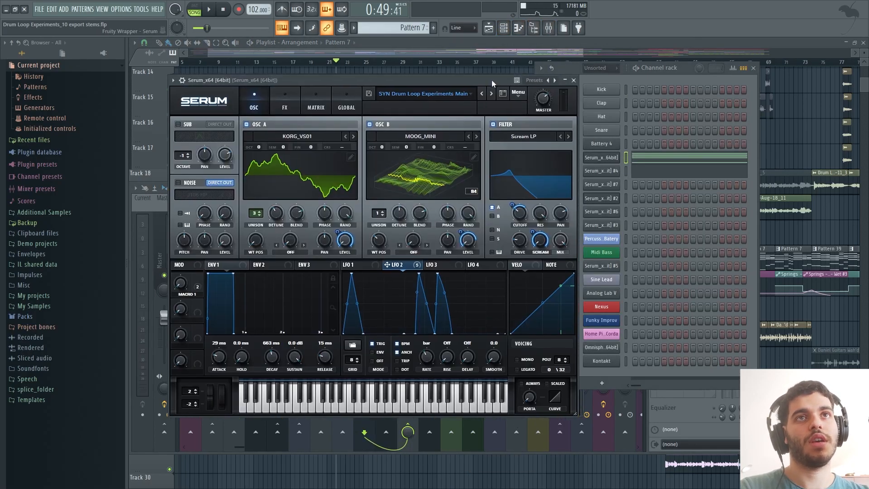
drag(492, 86, 442, 71)
click(194, 12)
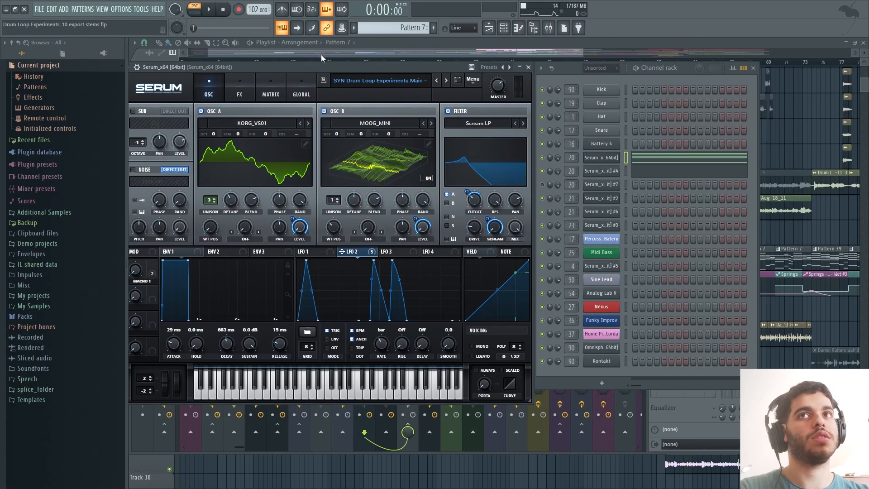
drag(318, 64, 350, 71)
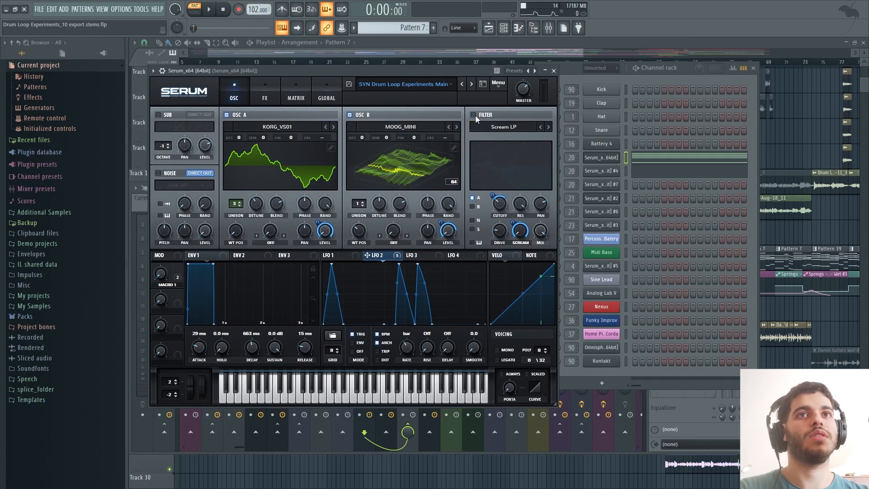
- Bypass Serum's Scream LP filter, the chorus and the effects filter, and audition Pattern 7 with the dry sound
click(473, 116)
click(261, 92)
click(536, 124)
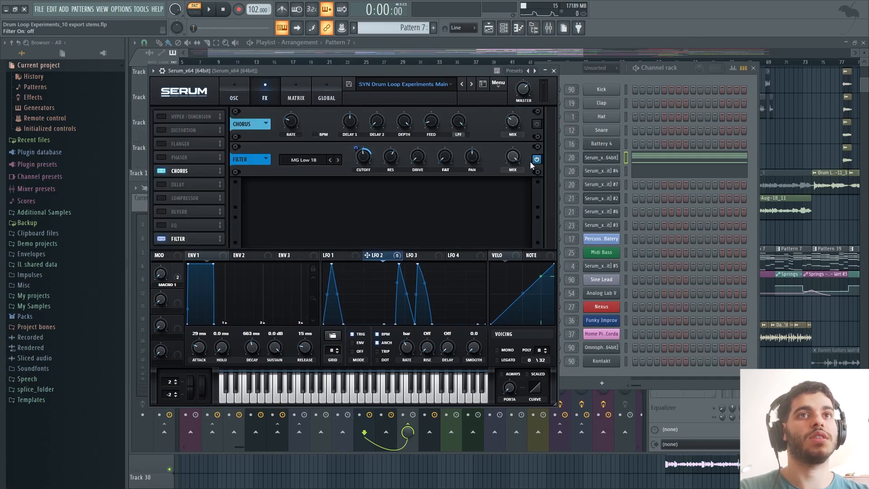
click(537, 159)
key(space)
click(234, 93)
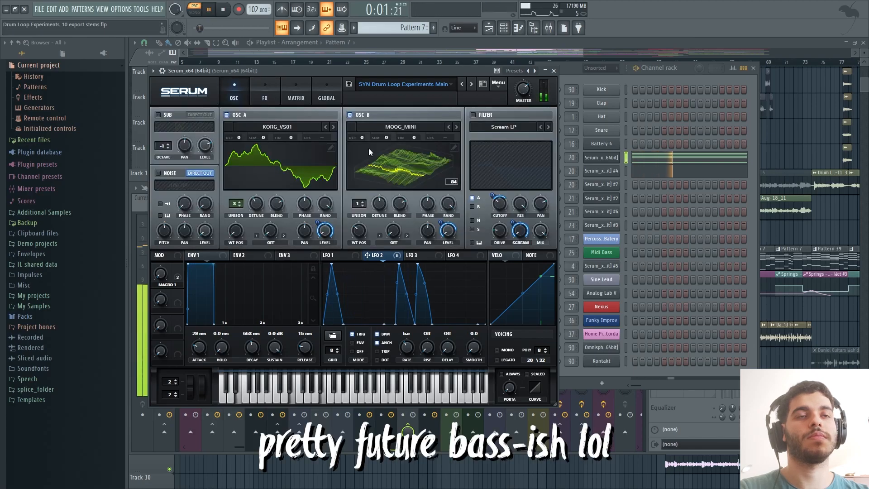
key(space)
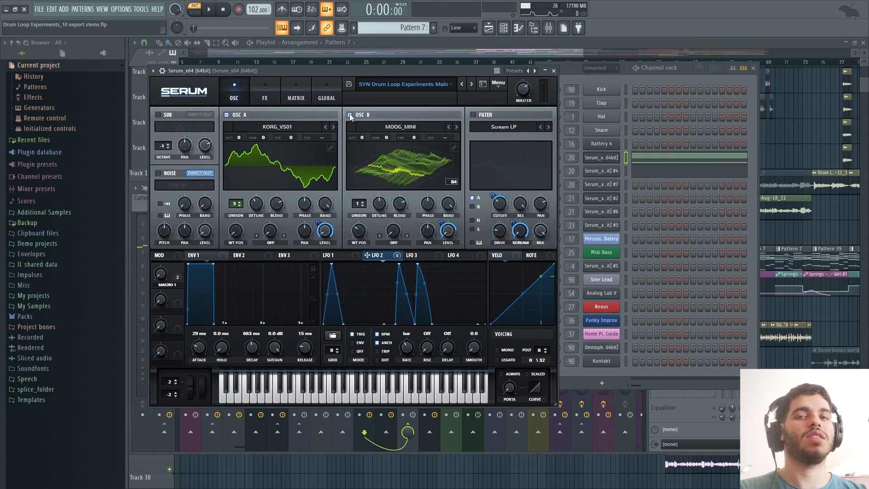
- Turn off oscillator B and play Pattern 7 to hear oscillator A's KORG_VS01 wavetable alone
click(349, 115)
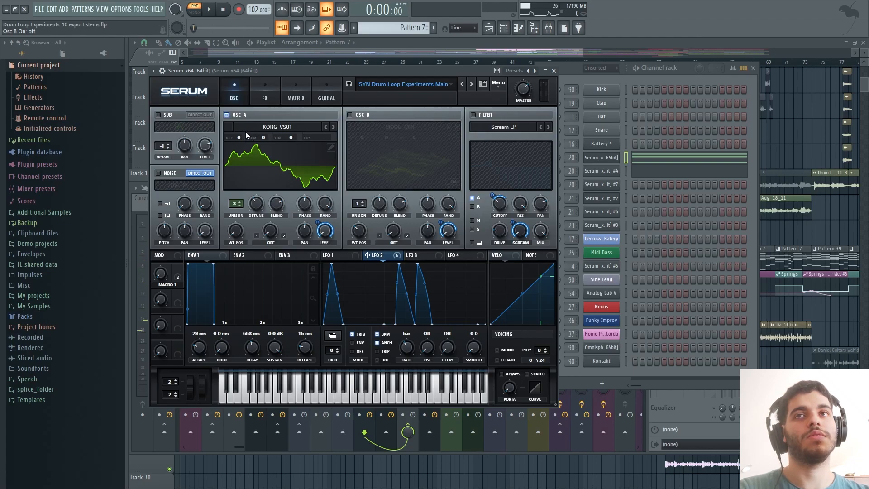
key(space)
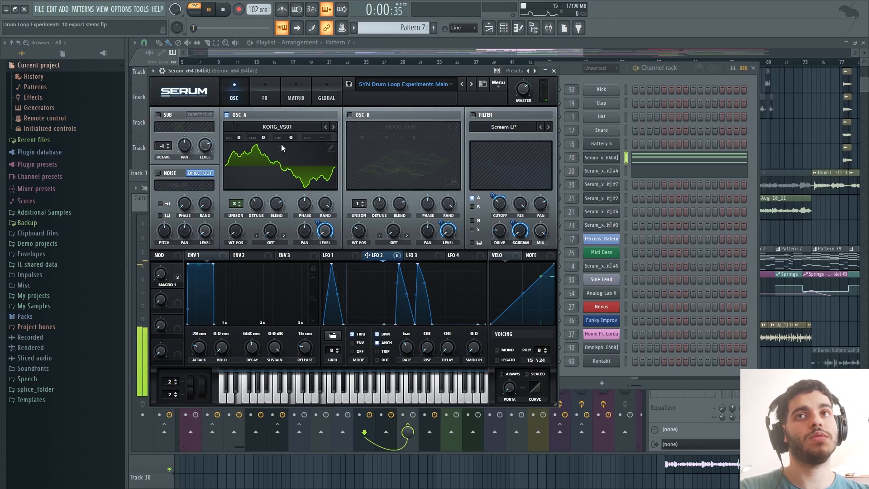
key(space)
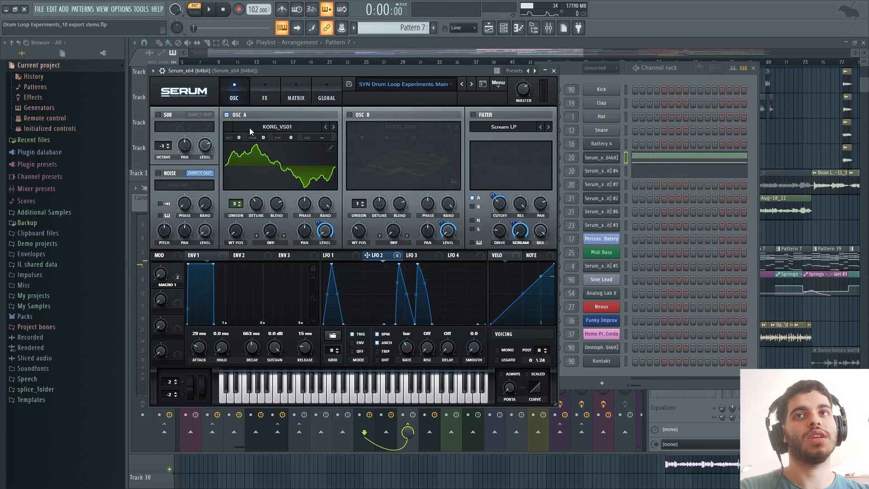
- Audition oscillator B's MOOG_MINI wavetable with oscillator A off, and turn oscillator A back on
click(227, 114)
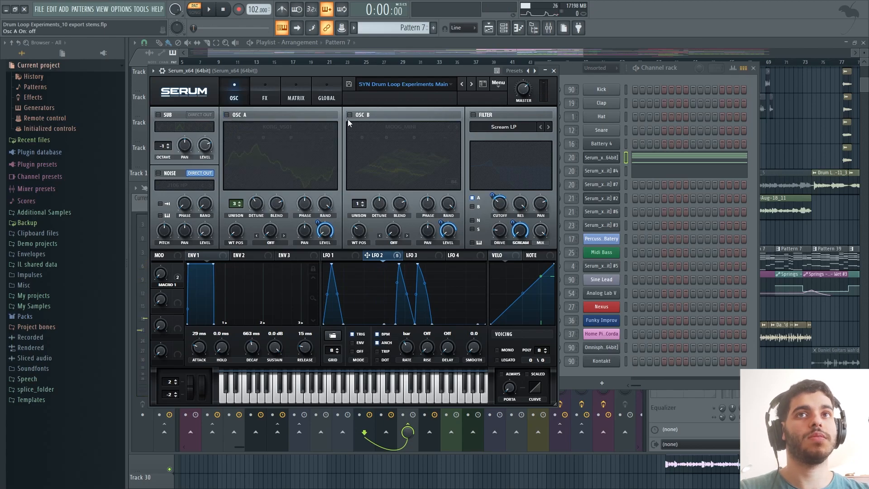
click(349, 115)
drag(333, 72, 343, 78)
key(space)
click(237, 120)
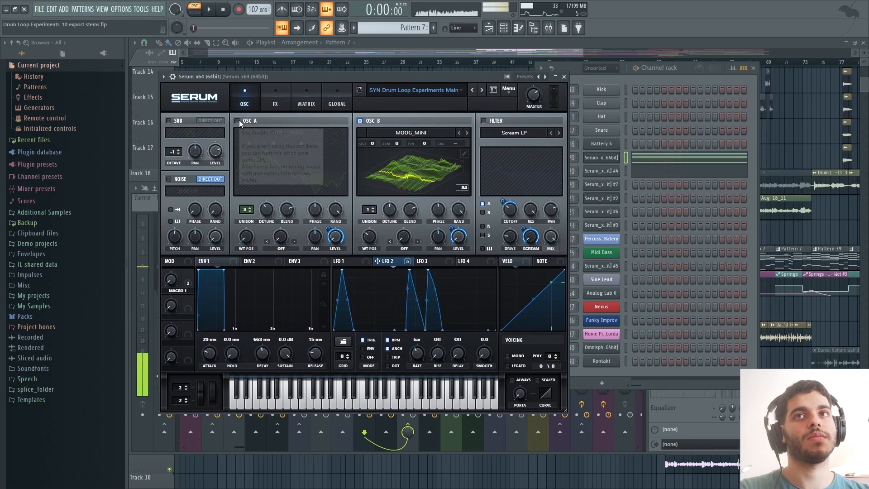
key(space)
click(248, 212)
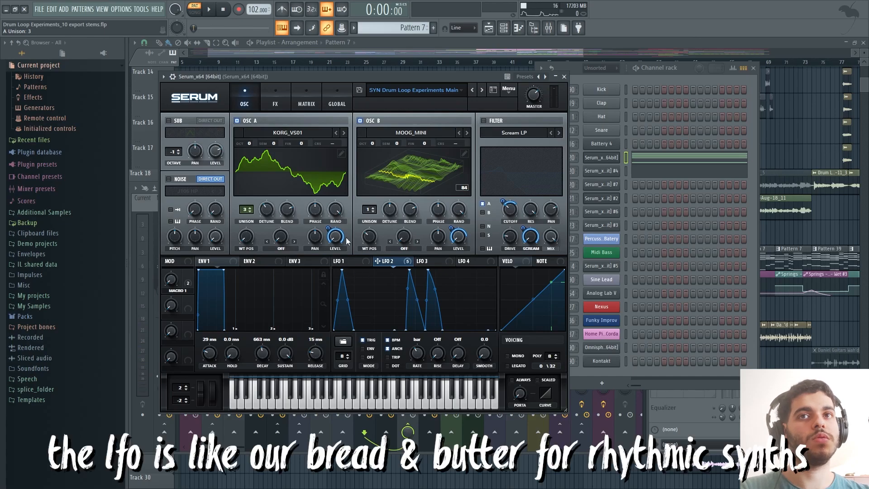
- Play Pattern 7 with both oscillators active to hear the LFO-driven rhythm
drag(343, 75, 347, 78)
key(space)
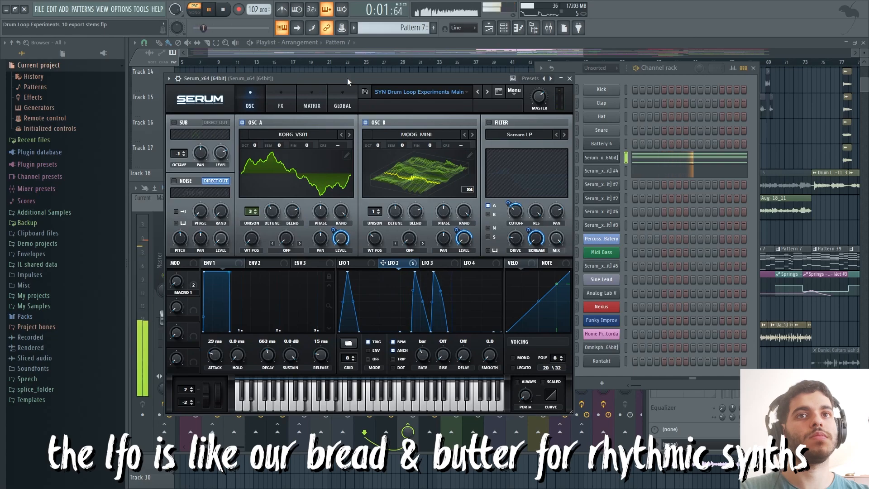
key(space)
- Open the Serum #4 plugin to examine its LFO 1 shape, and view the Pattern 7 notes in the piano roll
click(626, 171)
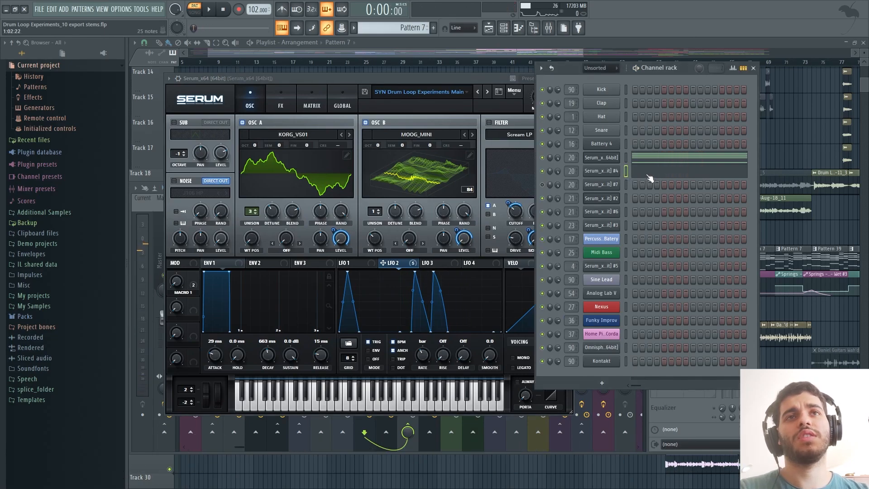
click(614, 171)
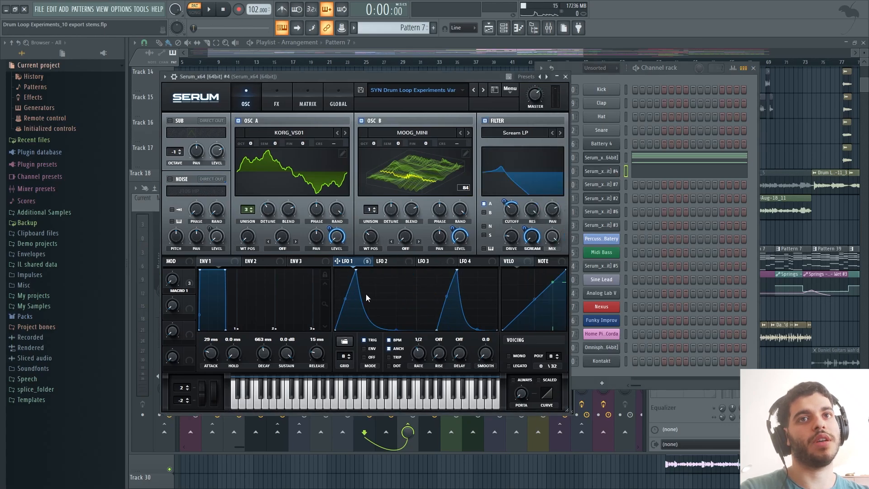
click(669, 170)
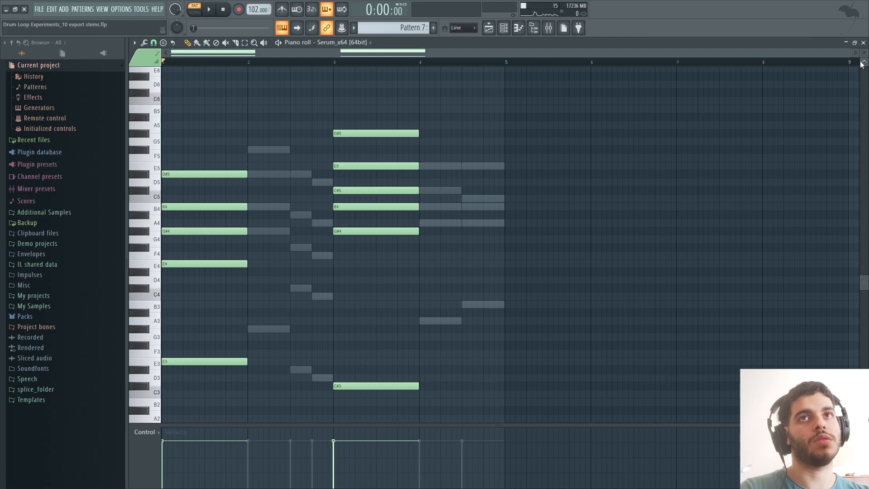
click(854, 42)
drag(507, 84, 804, 83)
key(space)
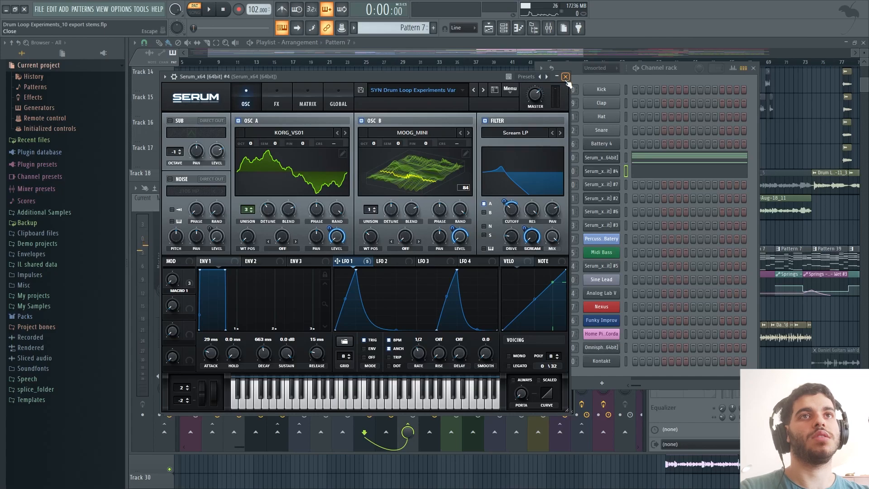
- Return to the first Serum channel's plugin and turn its Scream LP filter on
click(601, 158)
click(601, 158)
mouse_move(436, 81)
mouse_down()
mouse_move(409, 67)
mouse_move(434, 68)
mouse_up()
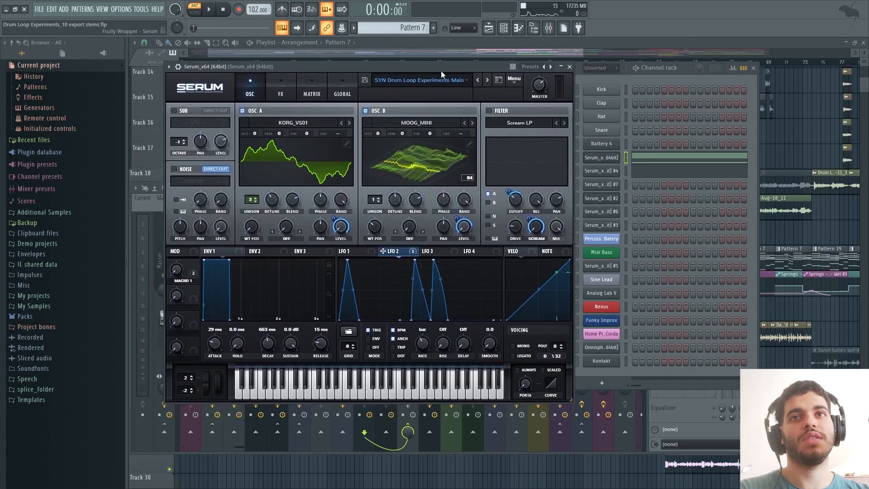
click(489, 110)
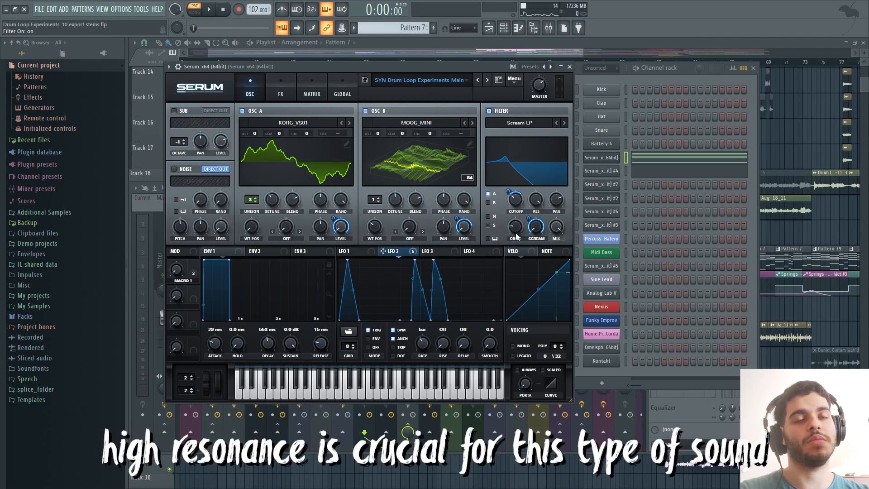
mouse_move(534, 229)
mouse_down()
mouse_move(560, 151)
mouse_move(532, 239)
mouse_up()
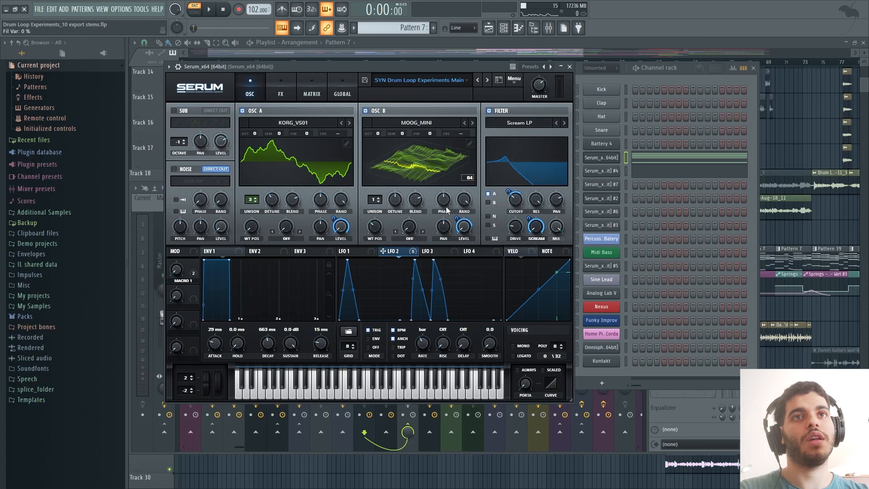
- Audition the filtered oscillator A with oscillator B off, and replay the pattern with oscillator B back on
click(367, 110)
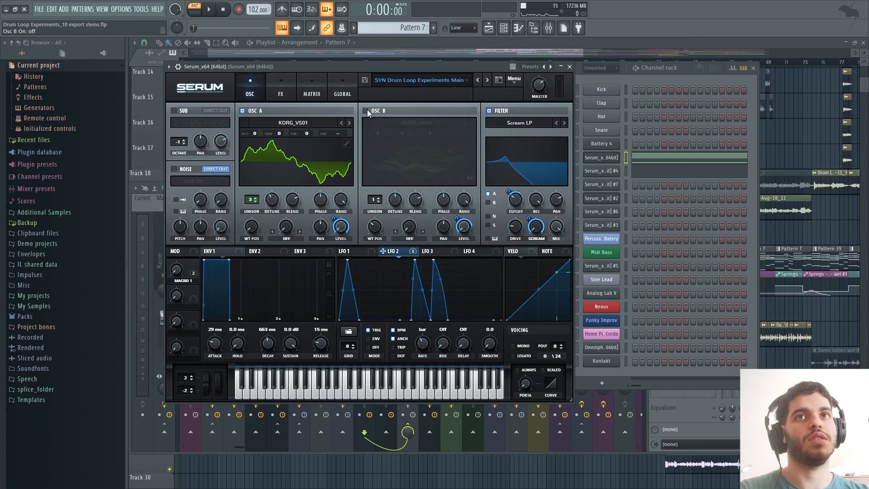
key(space)
key(space)
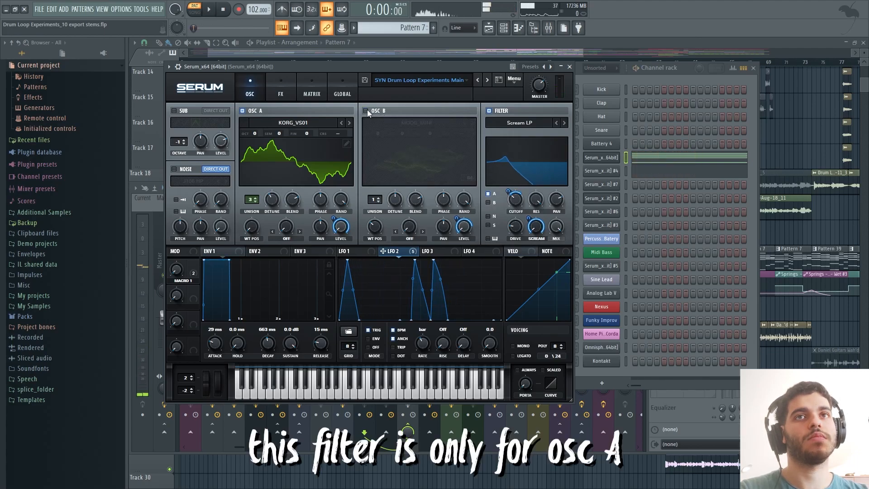
click(367, 110)
key(space)
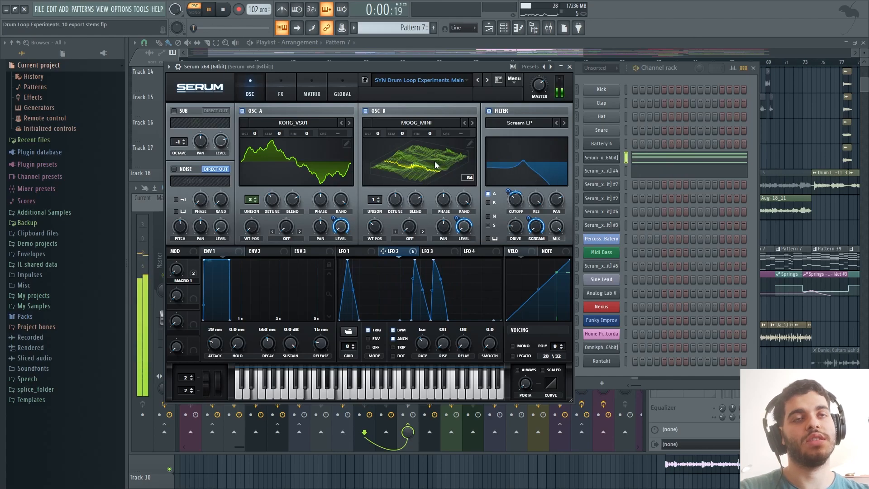
key(space)
- Turn on the MG Low 18 filter and the chorus in Serum's effects, auditioning Pattern 7 after each
click(281, 92)
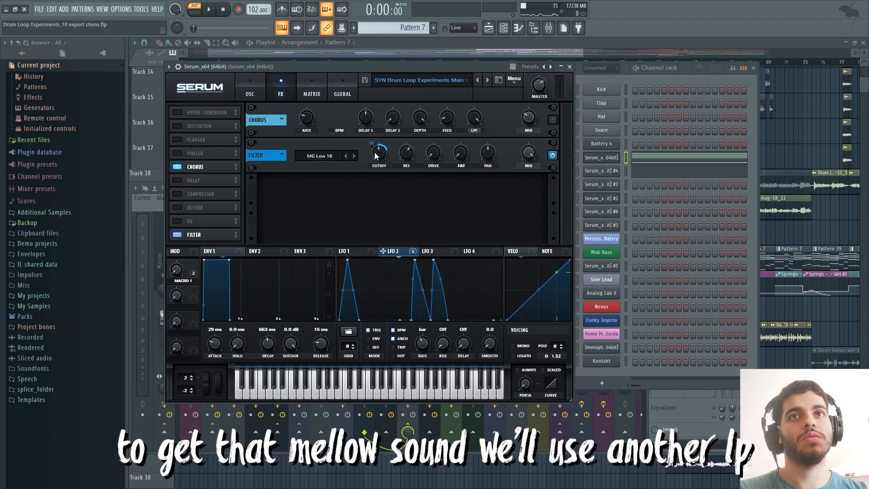
key(space)
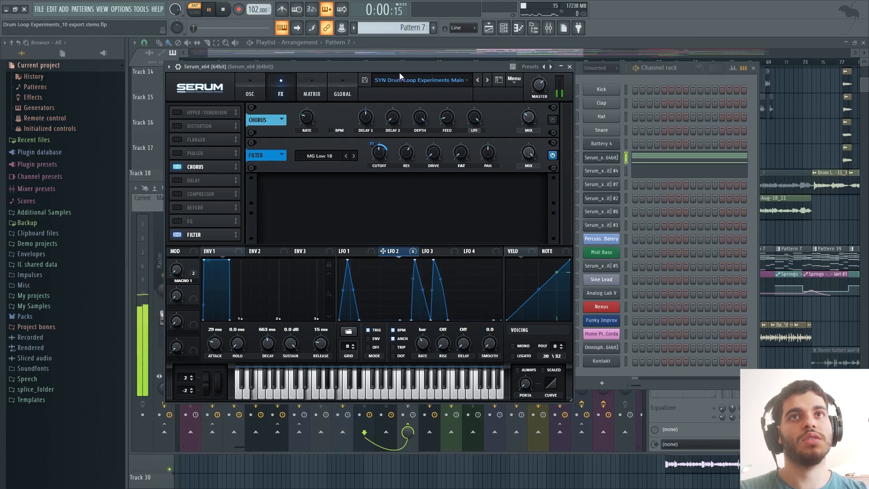
key(space)
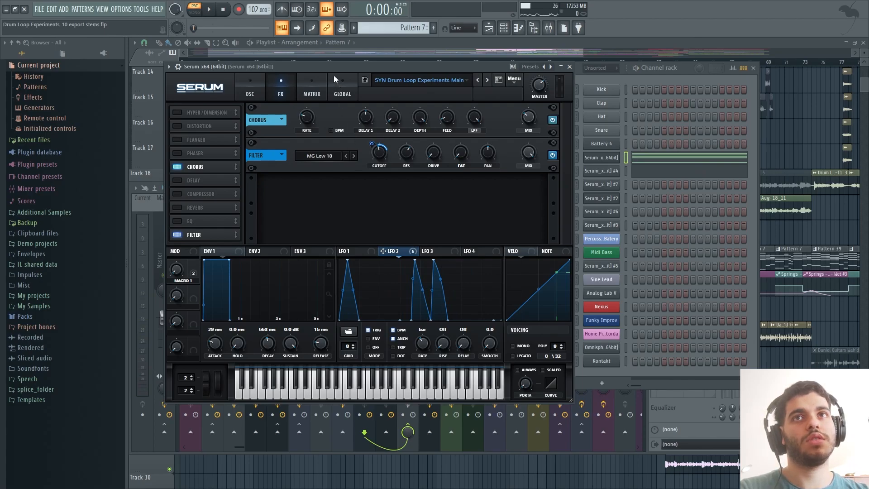
key(space)
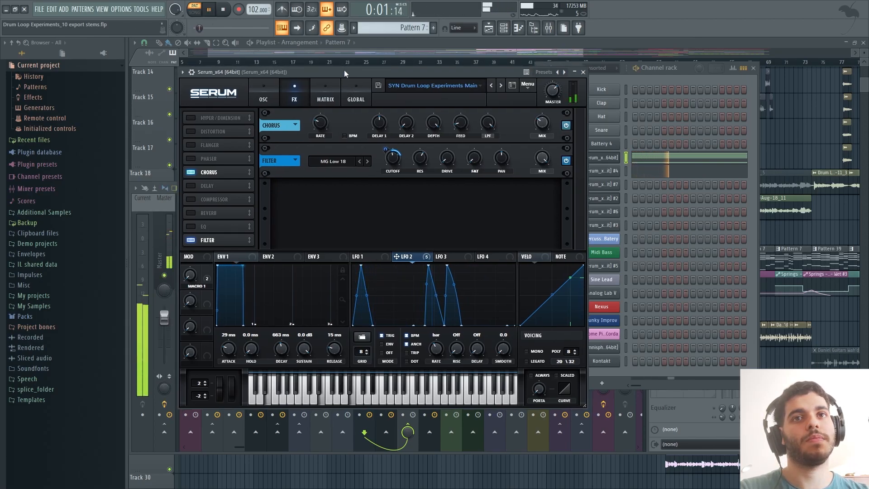
key(space)
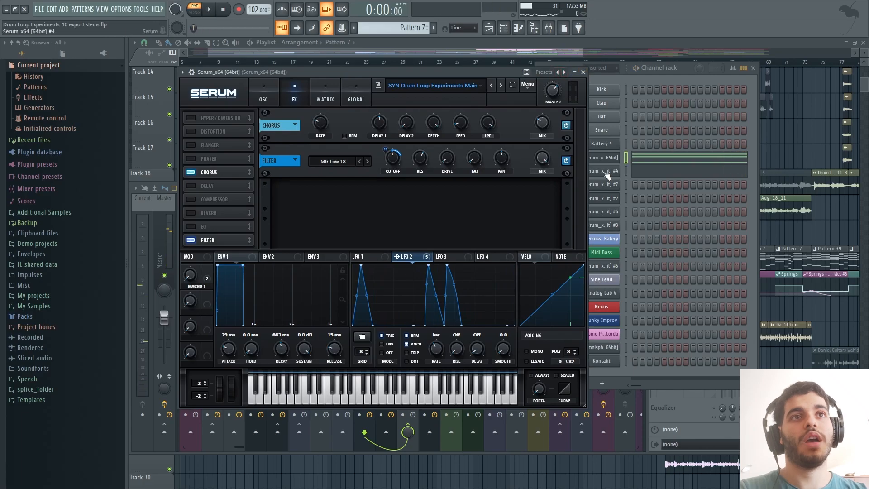
- Open the Serum #4 plugin and show its effects rack
click(607, 175)
click(276, 99)
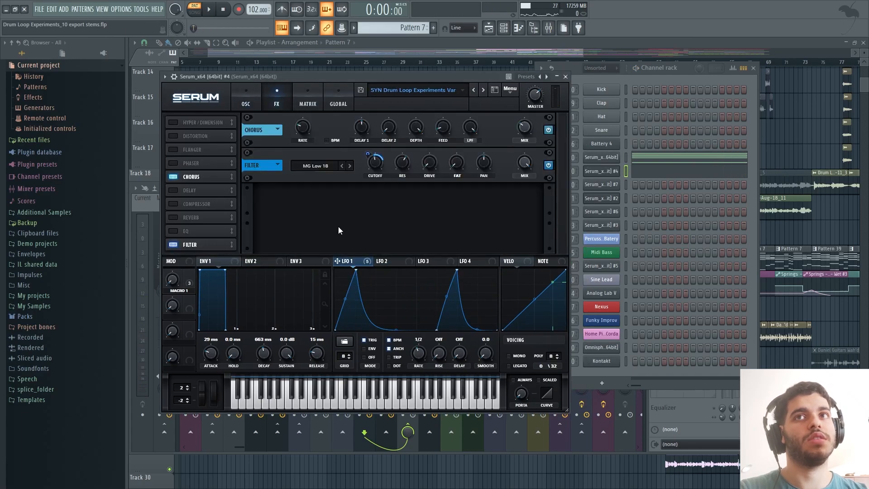
- Show Serum #4's oscillator page, close the plugin and play the song from bar 22 in view of the Bassline clips
click(253, 99)
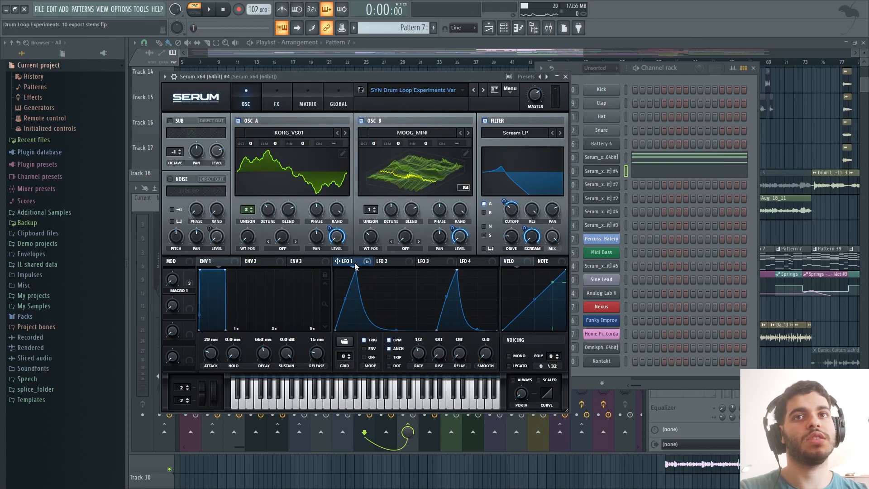
click(564, 77)
drag(456, 53, 376, 62)
scroll(387, 308, down, 2)
scroll(388, 309, down, 4)
key(space)
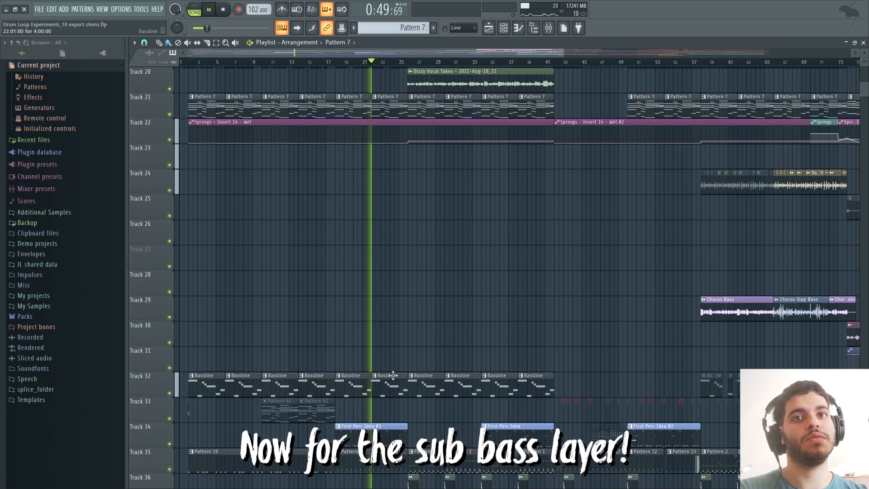
- Open the Serum #6 sub bass plugin from the channel rack and audition the Bassline pattern
click(505, 30)
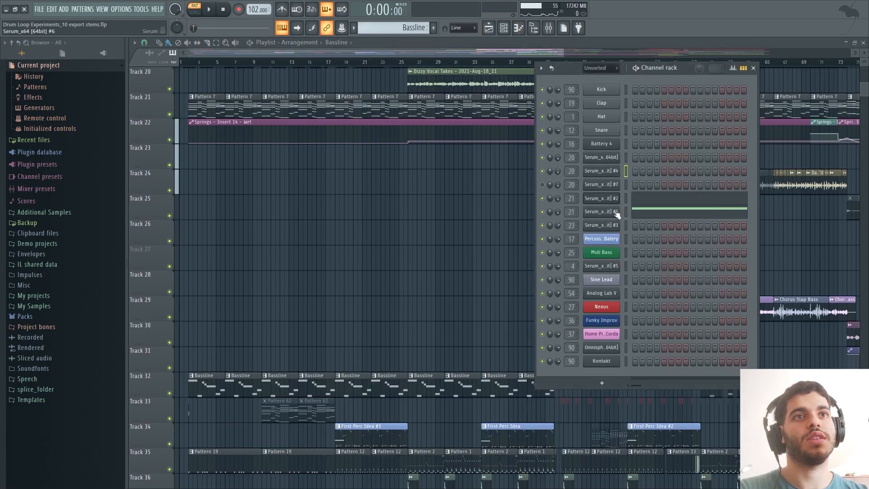
click(617, 214)
key(space)
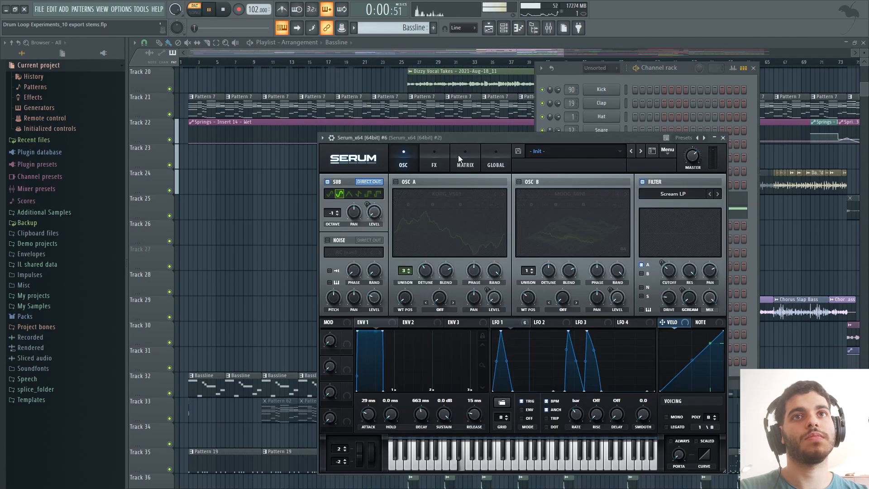
drag(452, 135, 394, 108)
key(space)
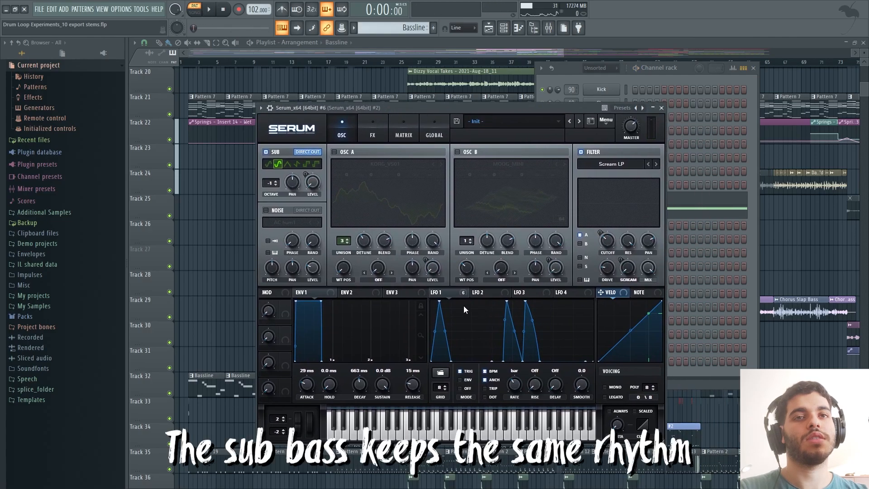
- Show LFO 1's modulation in Serum #6 and compare the sub oscillator's first waveform with the second, leaving the second selected
click(451, 296)
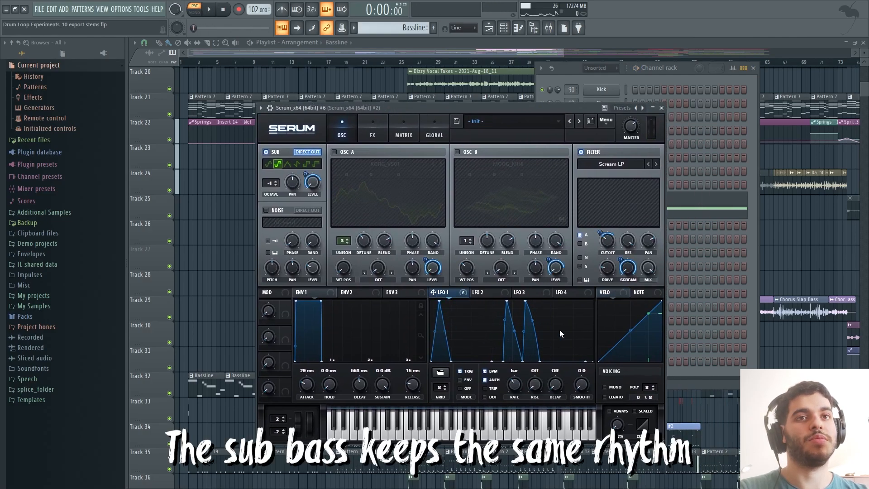
click(268, 164)
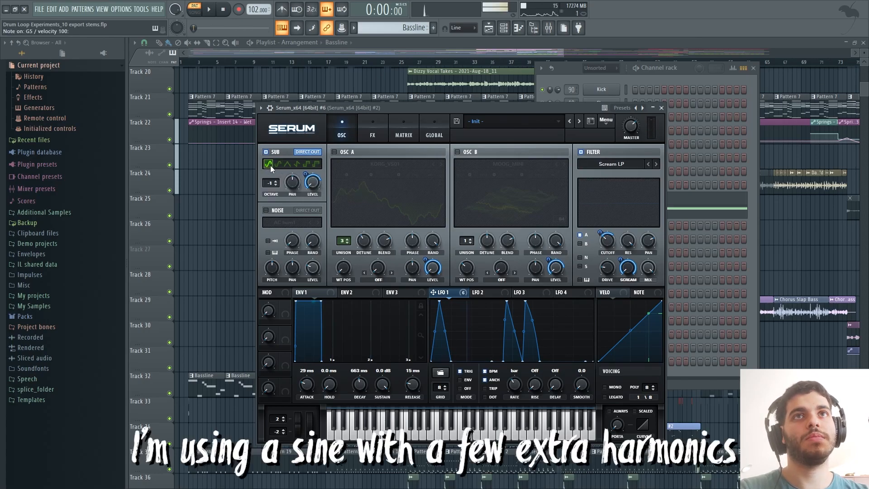
click(278, 164)
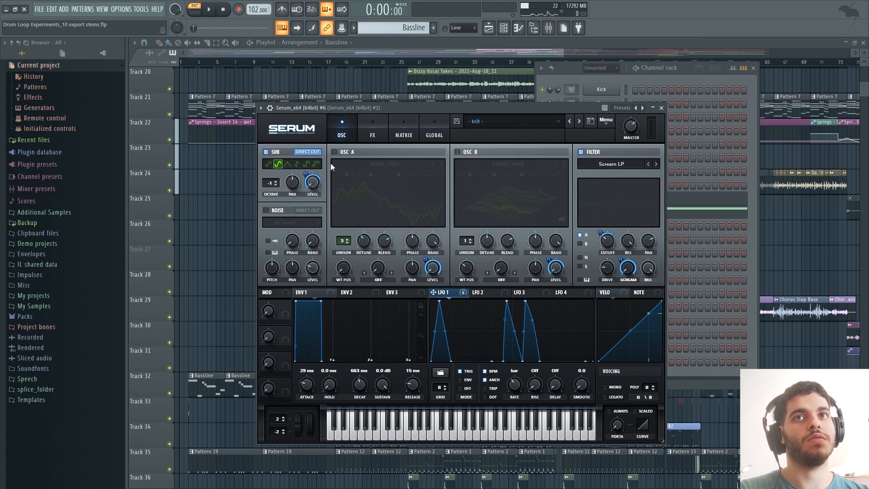
- Close the sub bass plugin, play the song from bar 22 and show the mixer
click(662, 109)
click(371, 62)
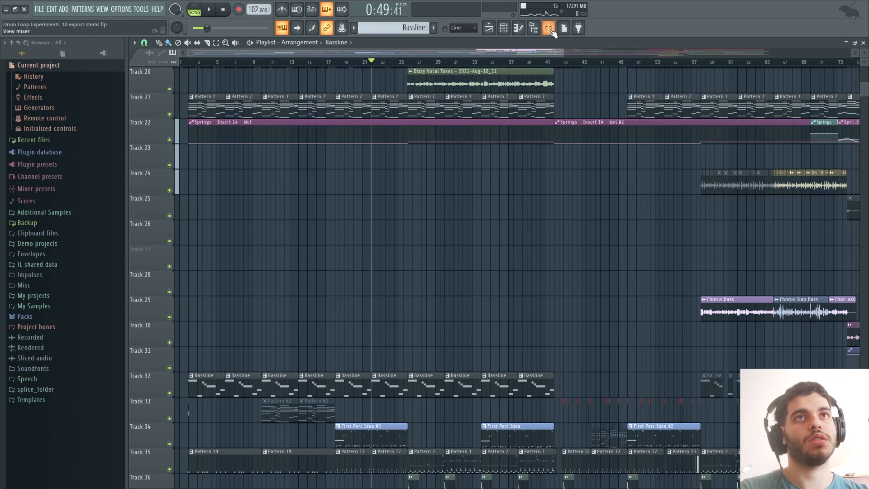
key(space)
click(552, 30)
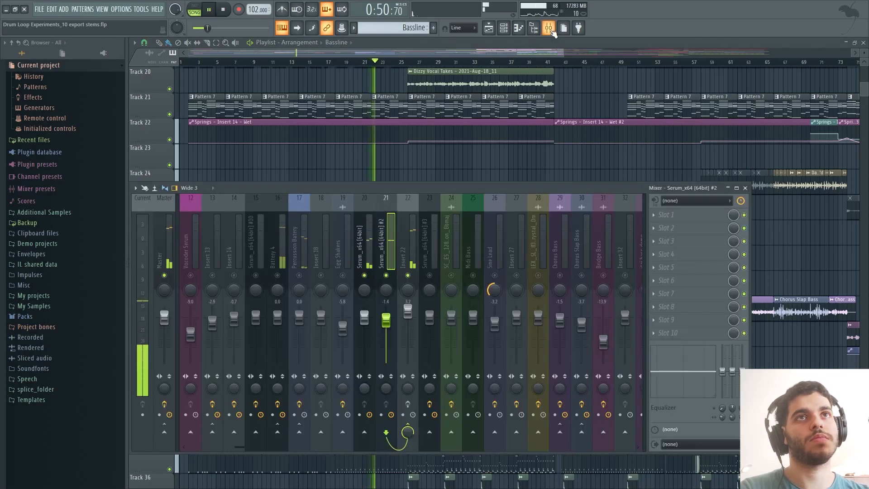
key(space)
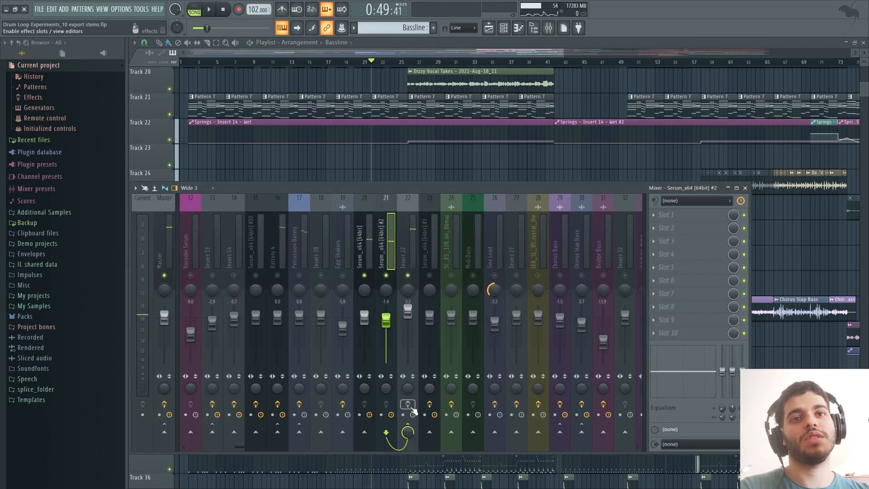
- Open the OTT compressor on mixer Insert 22, audition the song through it, and close its plugin
click(408, 382)
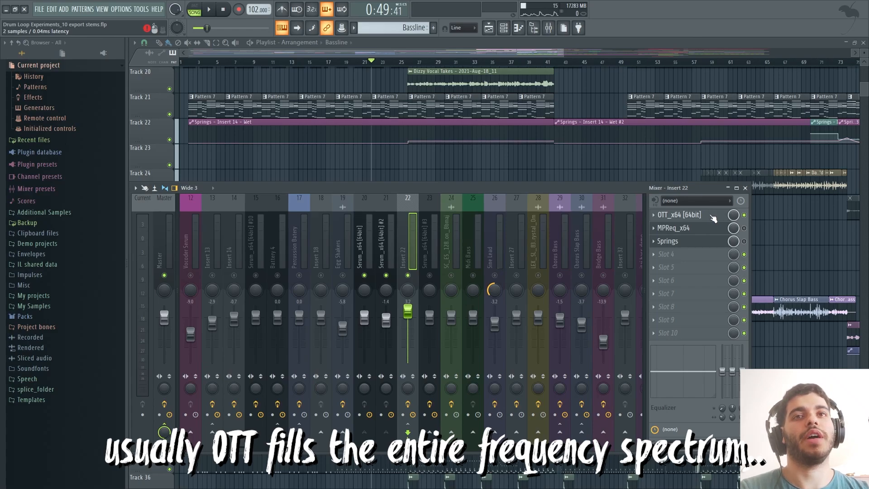
click(720, 217)
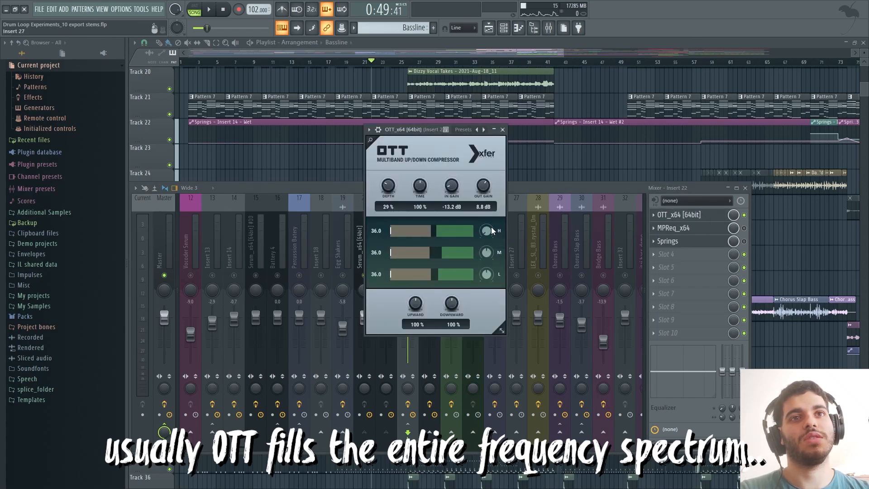
drag(429, 129, 451, 128)
key(space)
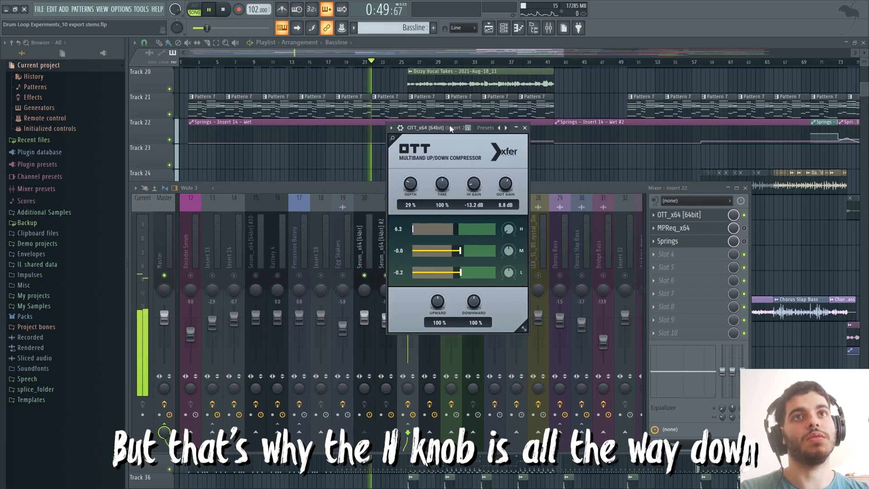
key(space)
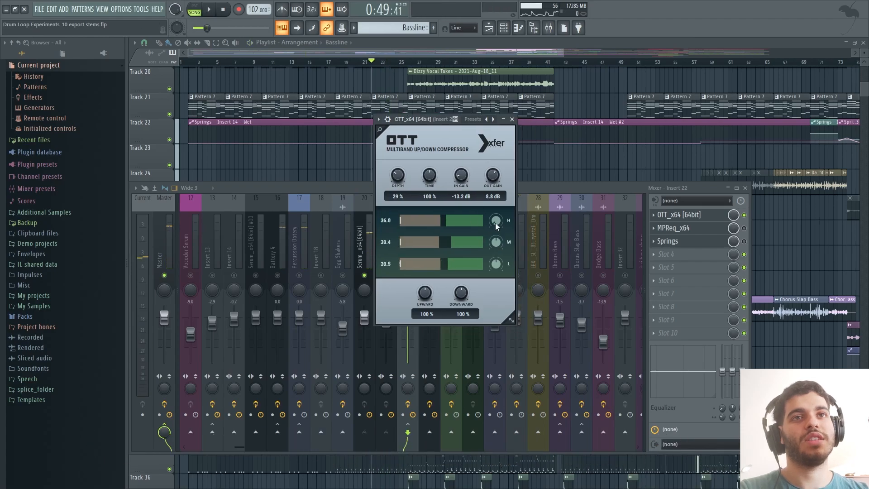
drag(443, 122, 434, 118)
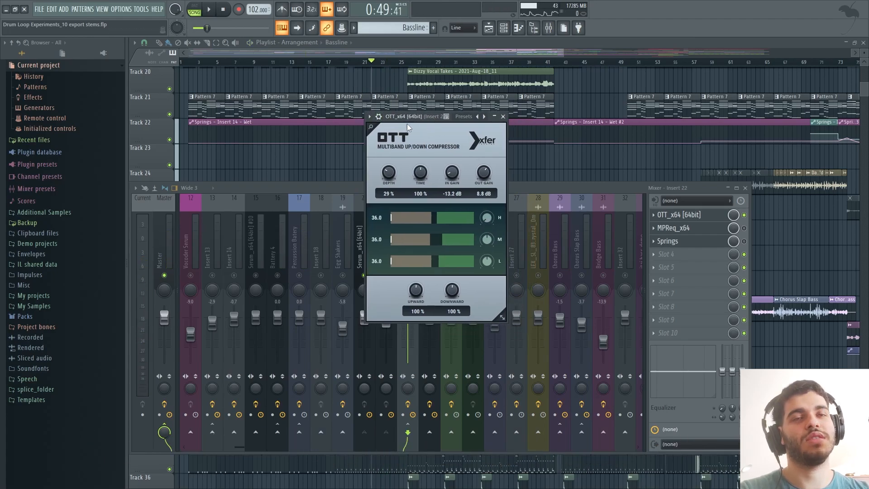
click(504, 117)
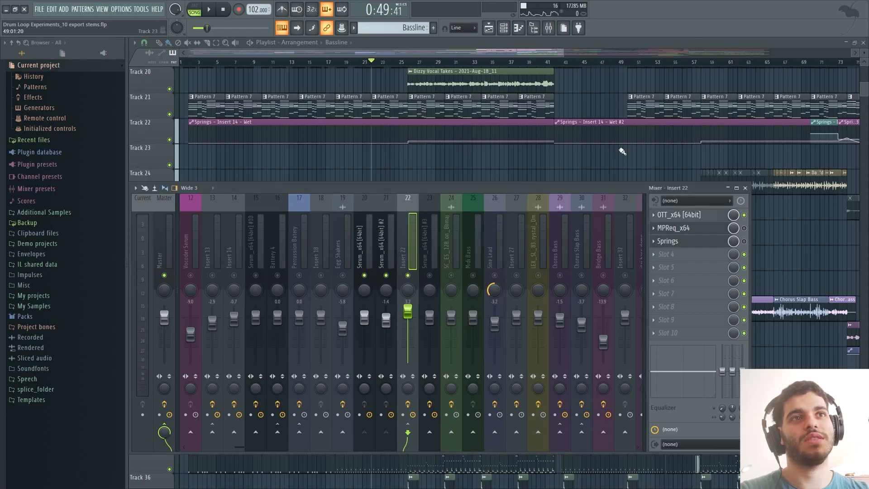
- Replay the song from bar 22, turn on the MPReq_x64 channel strip on Insert 22 and open its plugin
key(space)
key(space)
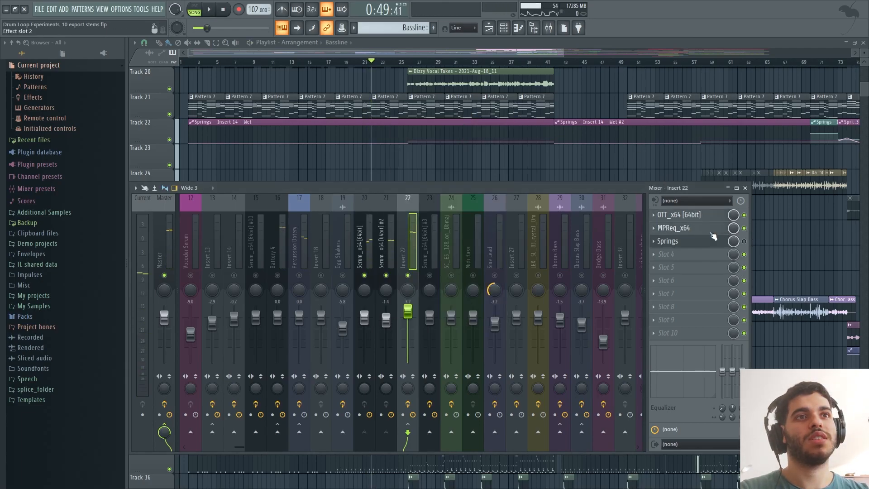
click(712, 229)
drag(352, 86, 397, 84)
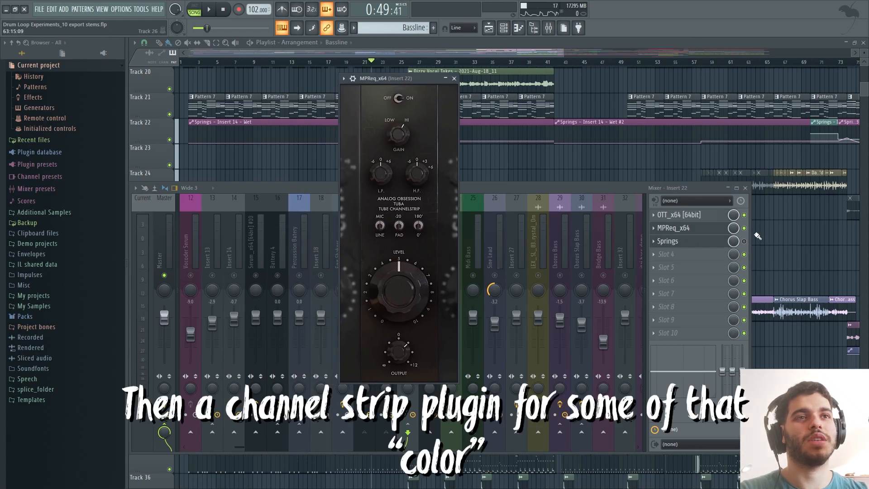
- Toggle MPReq_x64 on Insert 22 while auditioning the song from bar 22, and close its plugin
click(747, 230)
key(space)
key(space)
key(space)
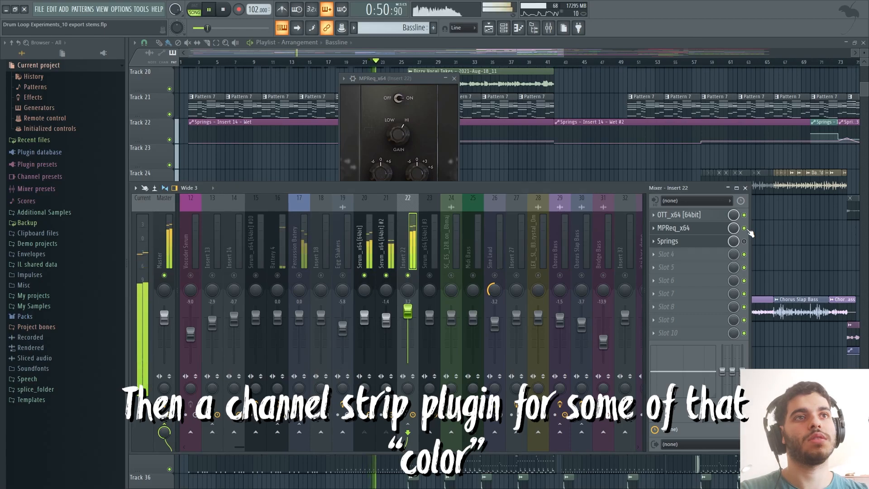
key(space)
drag(376, 82, 409, 76)
click(485, 73)
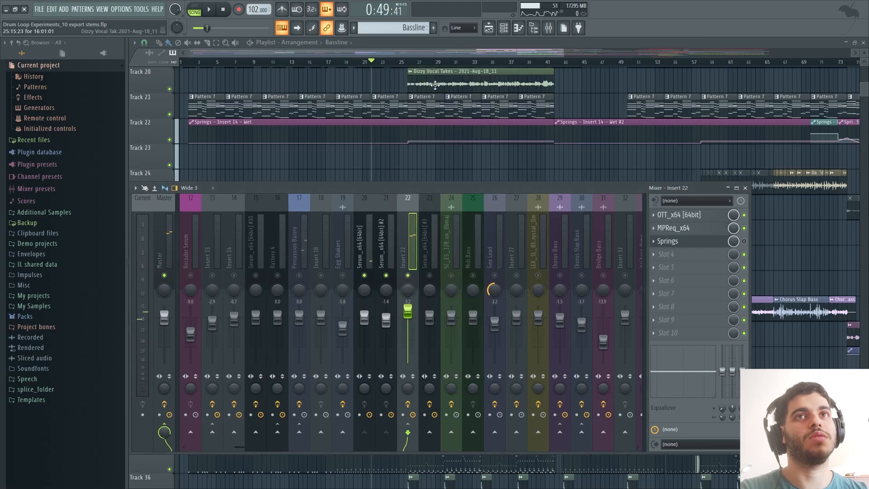
- Turn on the Springs reverb on Insert 22 and audition its wet automation from bars 22 and 26 in the playlist
click(744, 241)
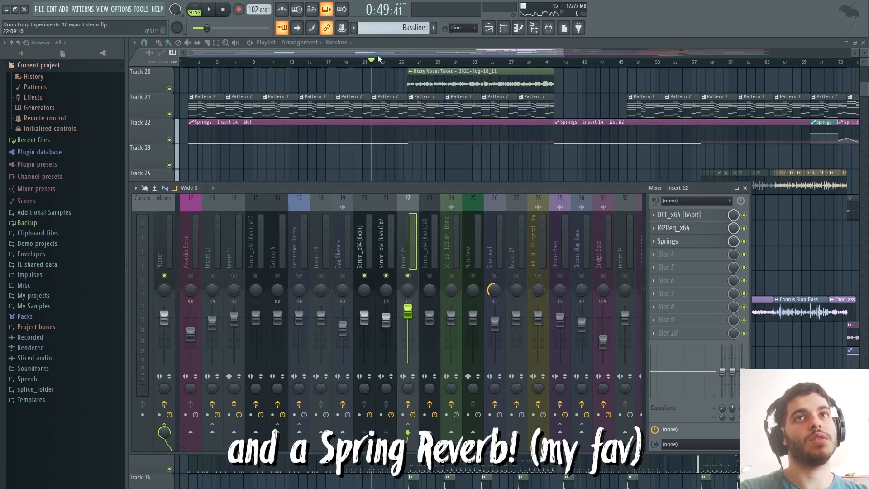
drag(378, 55, 397, 56)
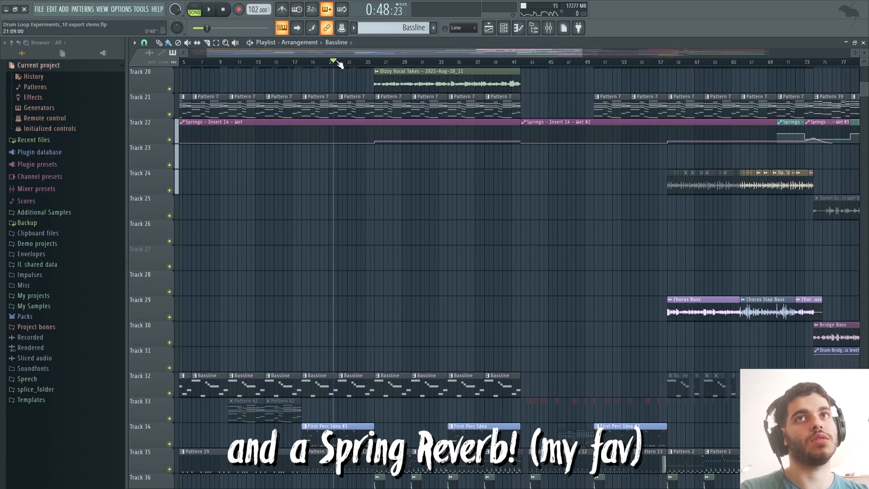
scroll(425, 240, up, 2)
key(space)
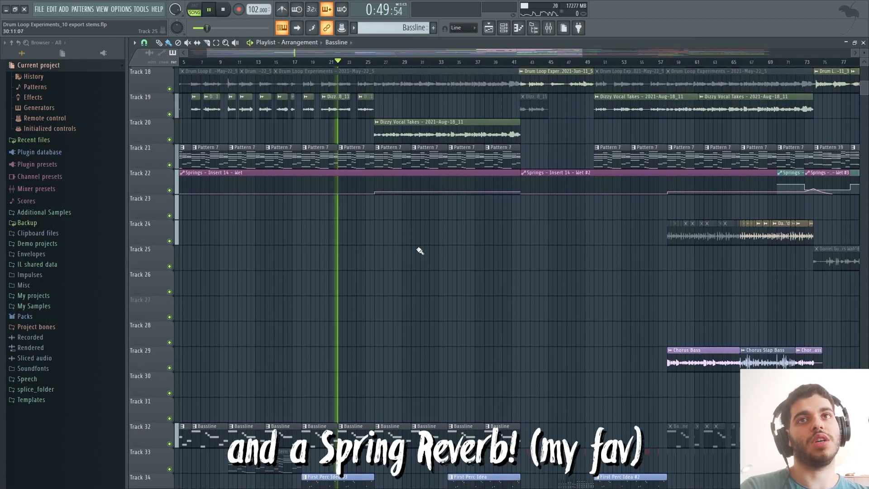
key(space)
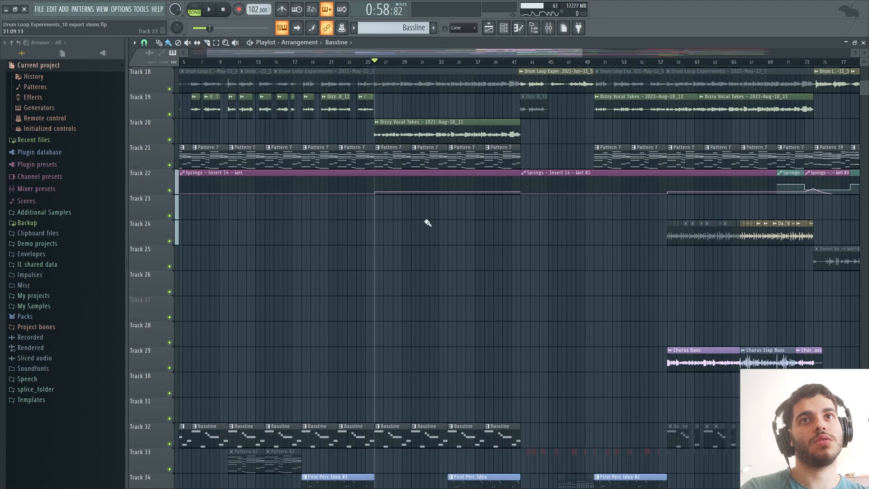
key(space)
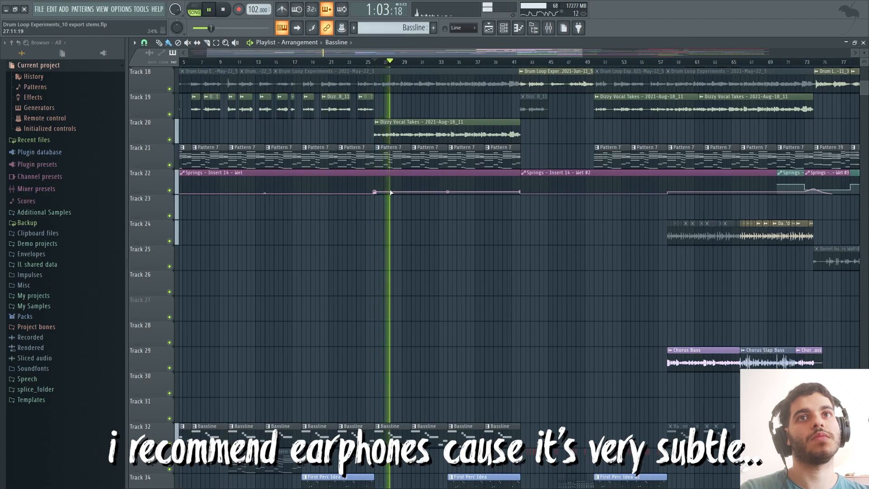
key(space)
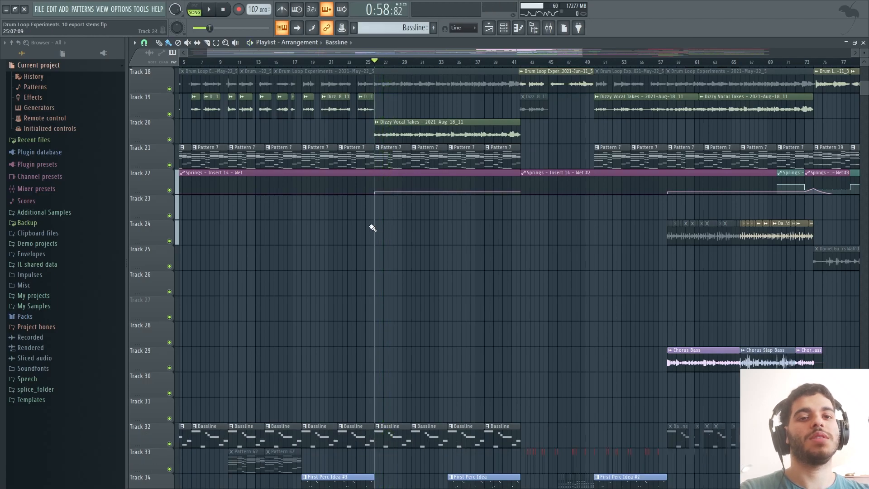
- Place the playhead at bar 30 and play the song with the raised Springs wet level under Pattern 7
drag(206, 52, 300, 64)
scroll(348, 268, up, 2)
scroll(349, 268, up, 1)
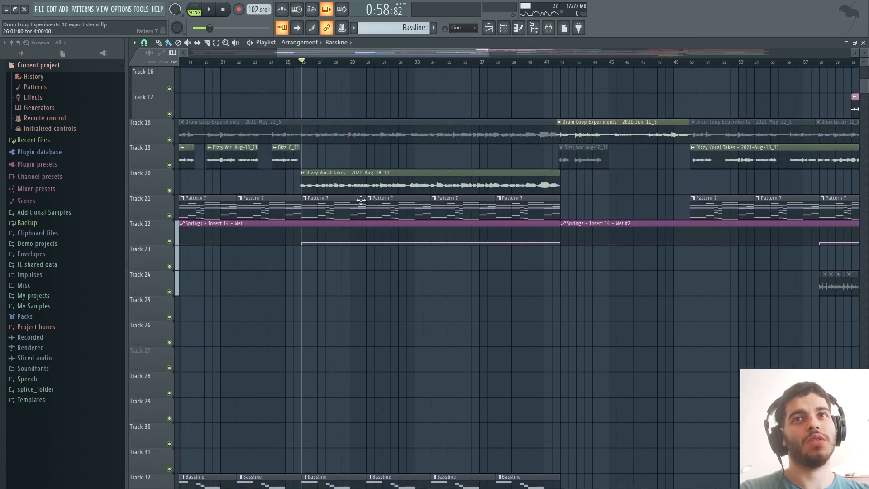
drag(485, 50, 539, 49)
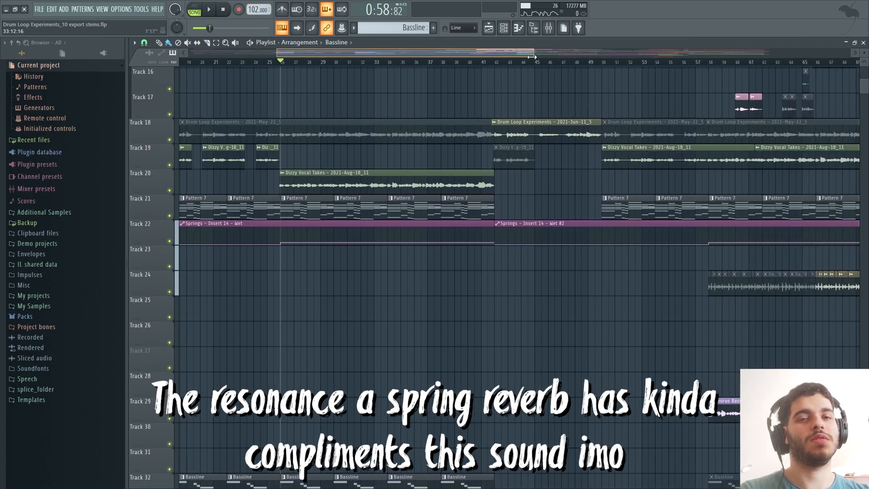
click(335, 65)
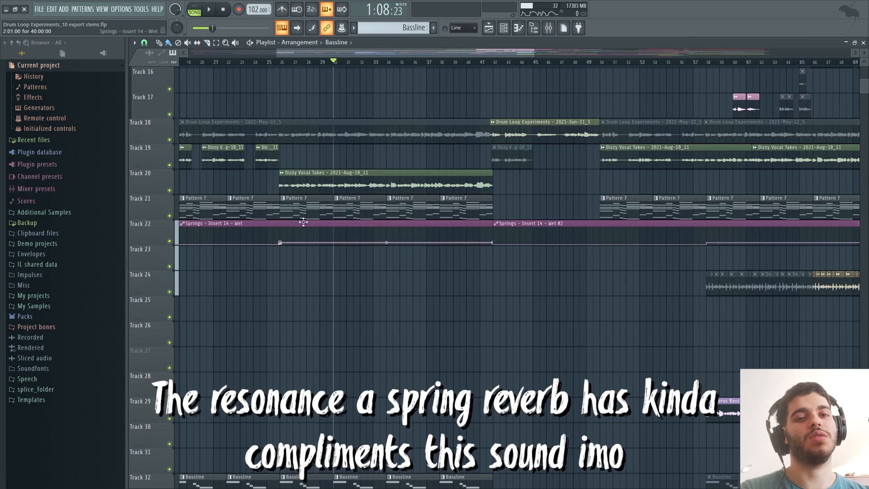
key(space)
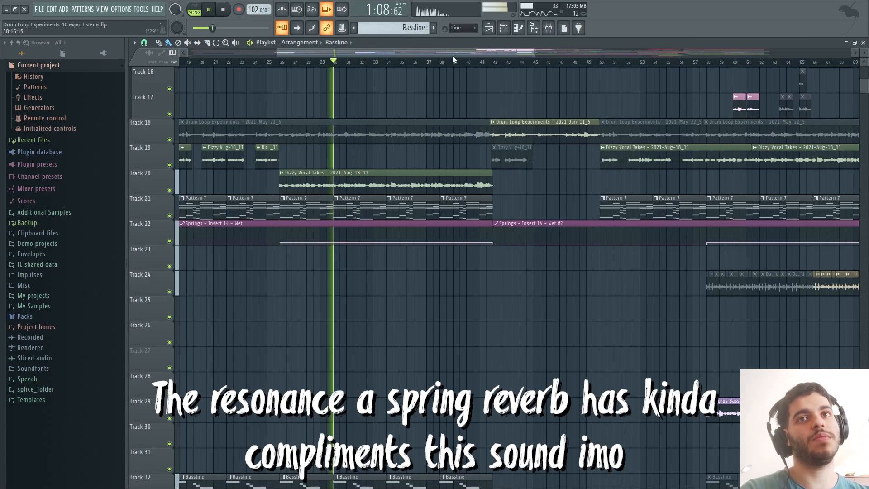
- Play the transition from bar 72, where the Springs wet automation changes before the Bridge Bass
drag(534, 51, 652, 65)
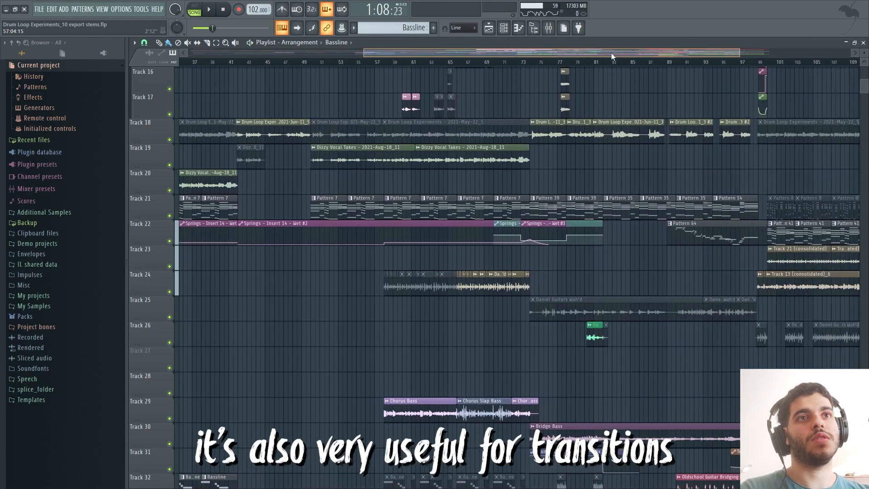
click(524, 66)
drag(525, 67, 536, 56)
key(space)
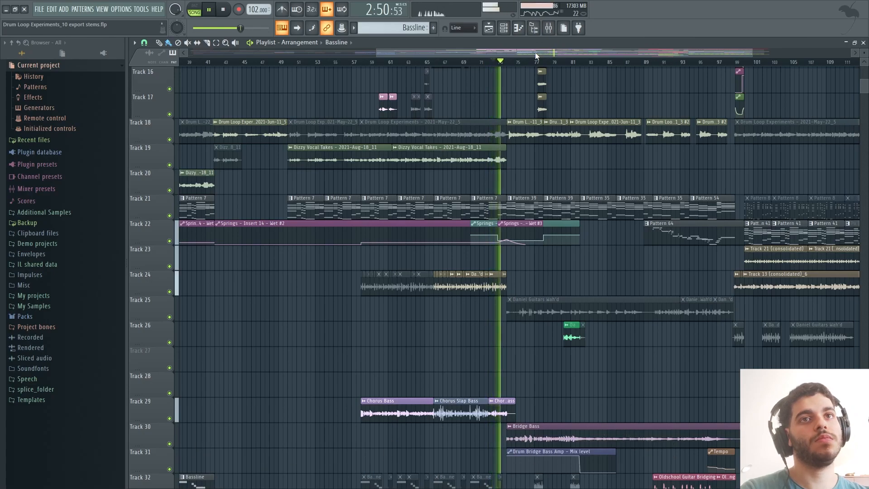
key(space)
- Open the Springs reverb plugin on mixer Insert 22 to show its spring impulse response settings
click(549, 30)
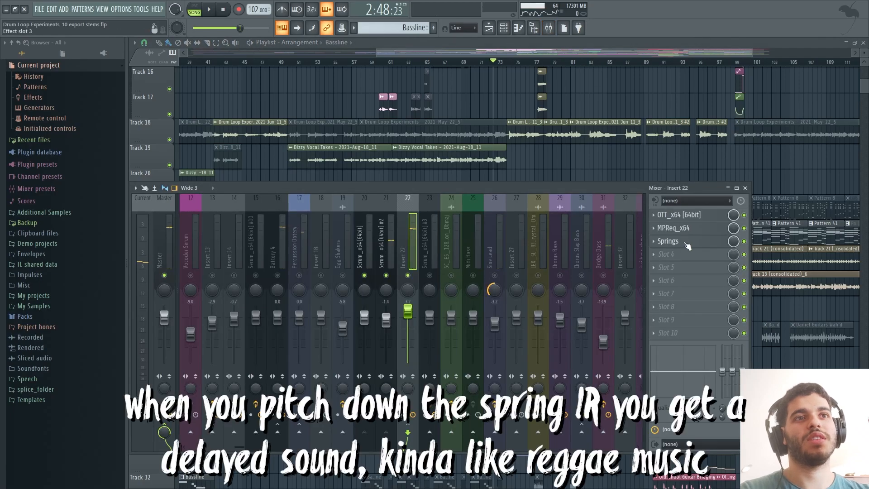
click(684, 245)
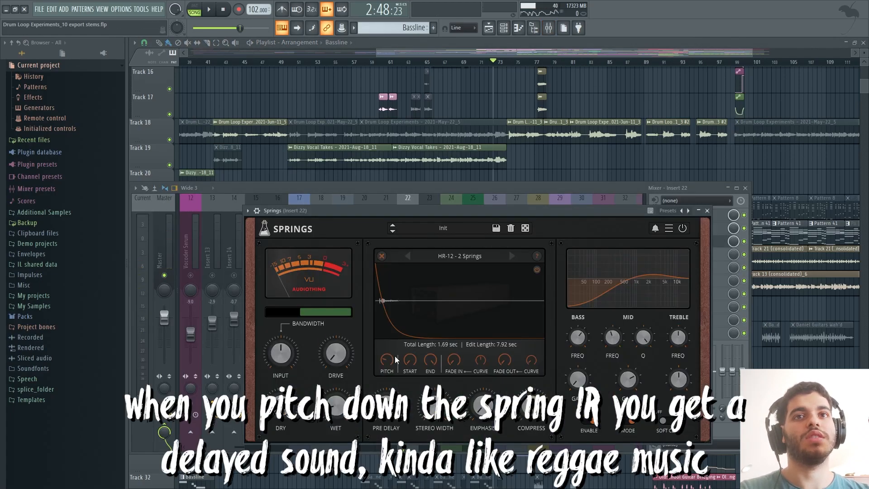
- Move the Springs window off the plugin list and play the transition from about bar 73 with the pitched-down spring reverb
drag(408, 212, 363, 177)
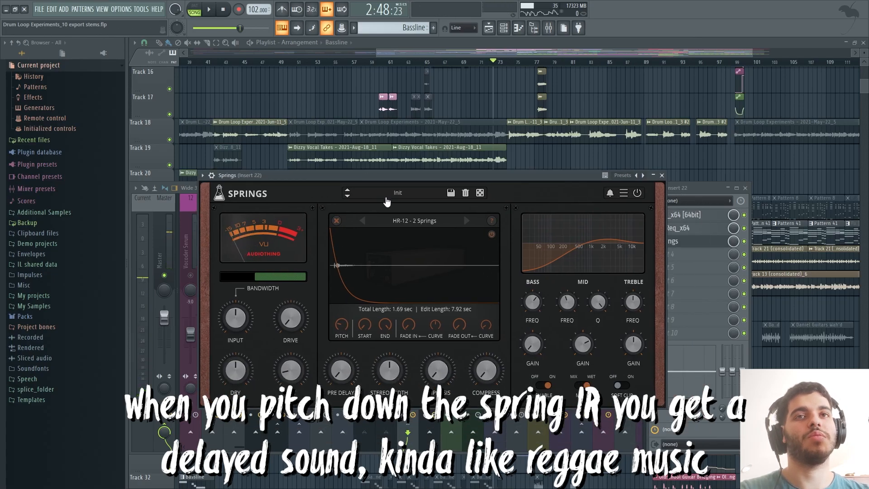
drag(377, 52, 457, 53)
click(410, 64)
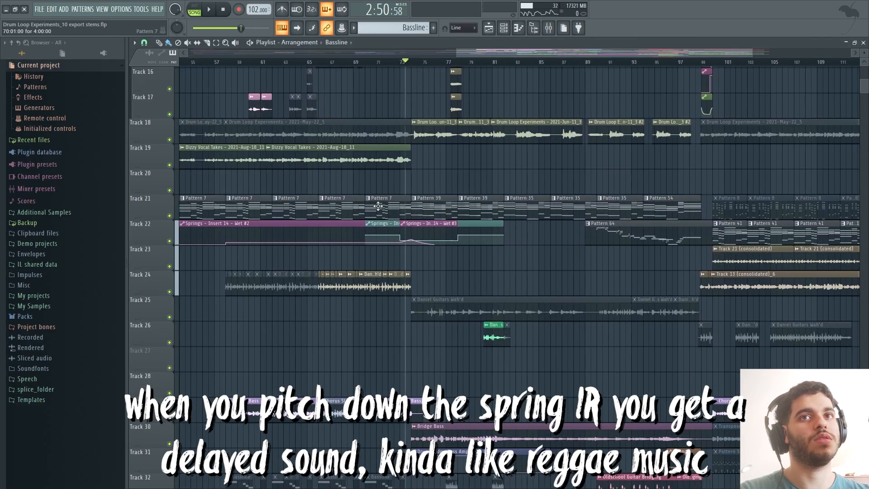
key(space)
key(space)
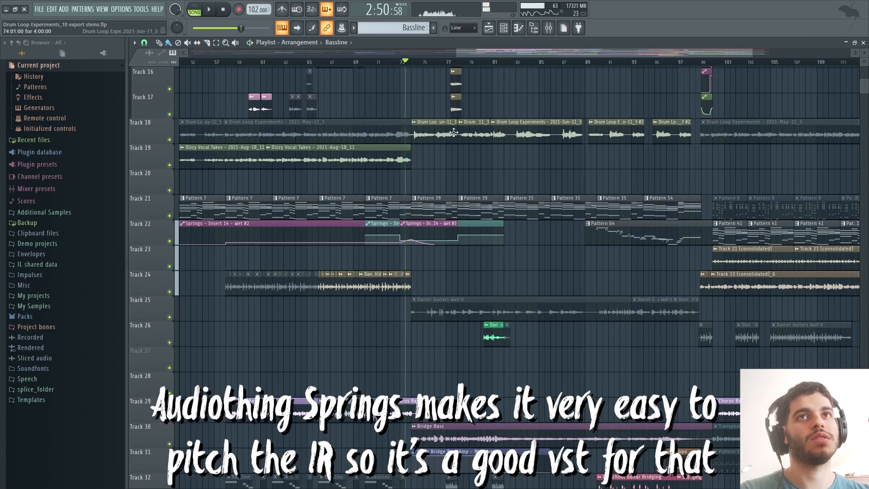
- Place the playhead at bar 22 and unmute the Battery 4 insert alongside the Serum inserts and Insert 22
drag(463, 58, 248, 53)
drag(379, 62, 362, 62)
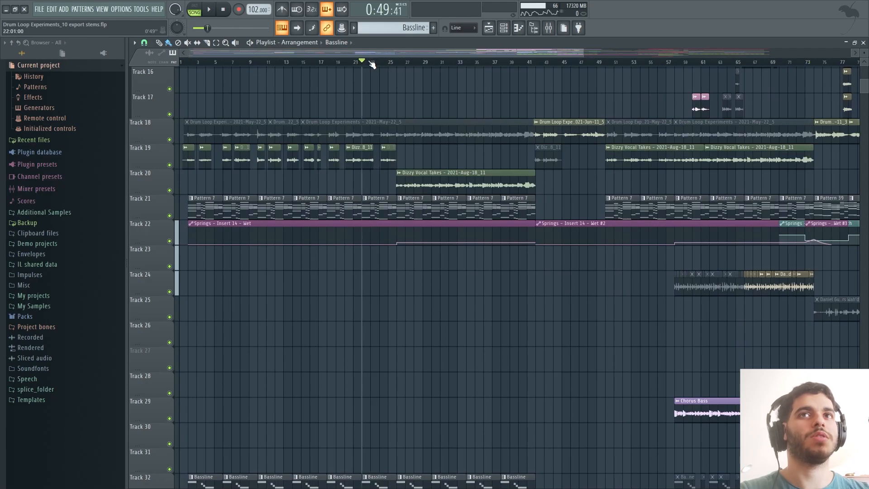
scroll(404, 283, down, 2)
scroll(407, 280, down, 4)
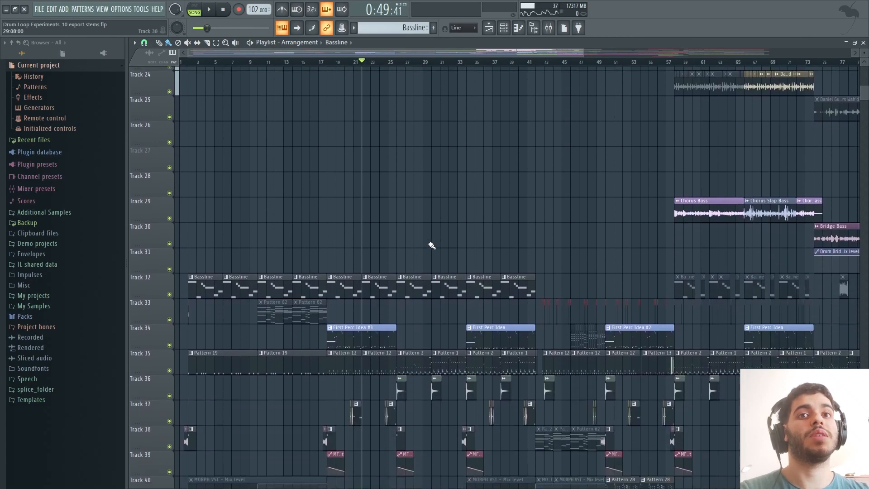
click(549, 30)
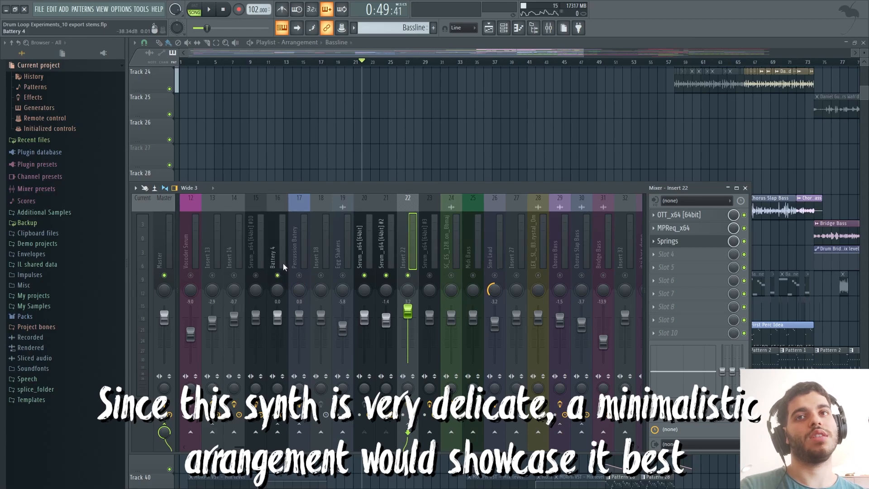
key(F9)
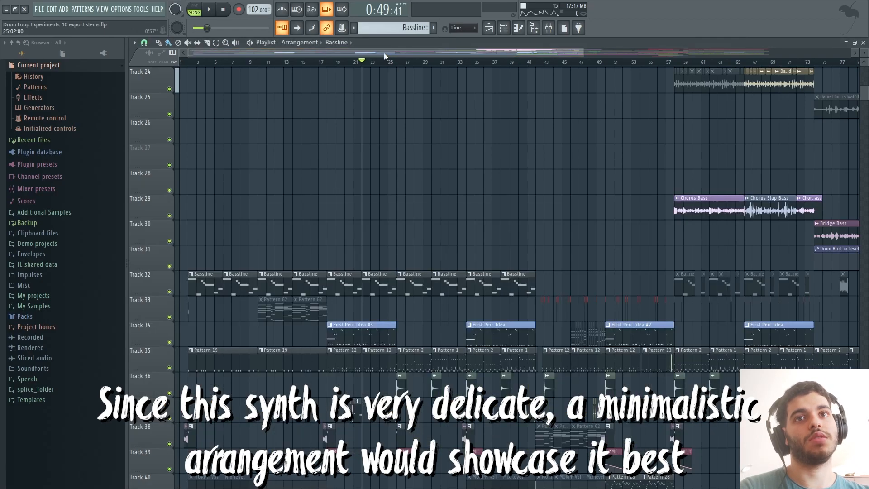
- Play the song from bar 22 to hear the synth and sub bass with the Battery 4 drums
scroll(407, 189, up, 2)
scroll(409, 189, up, 2)
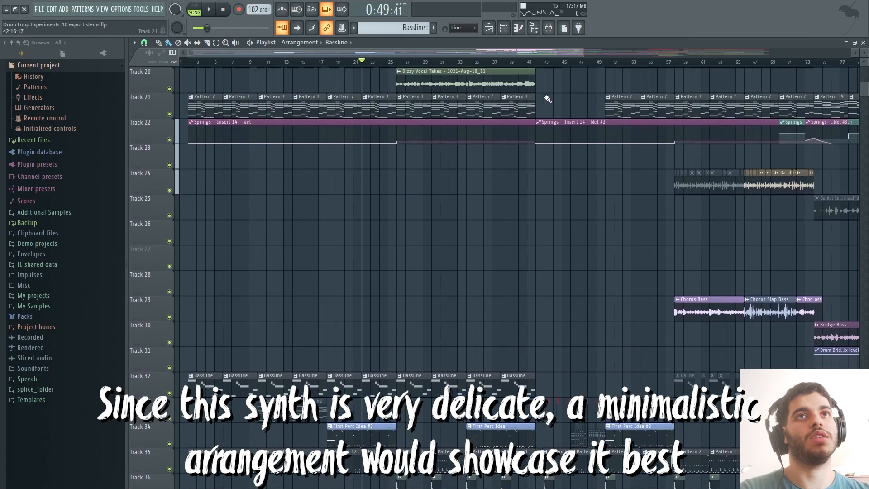
key(space)
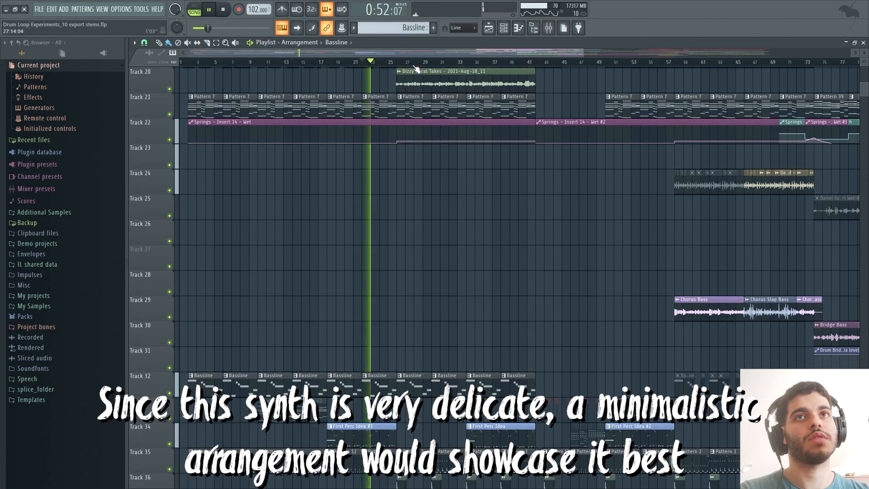
key(space)
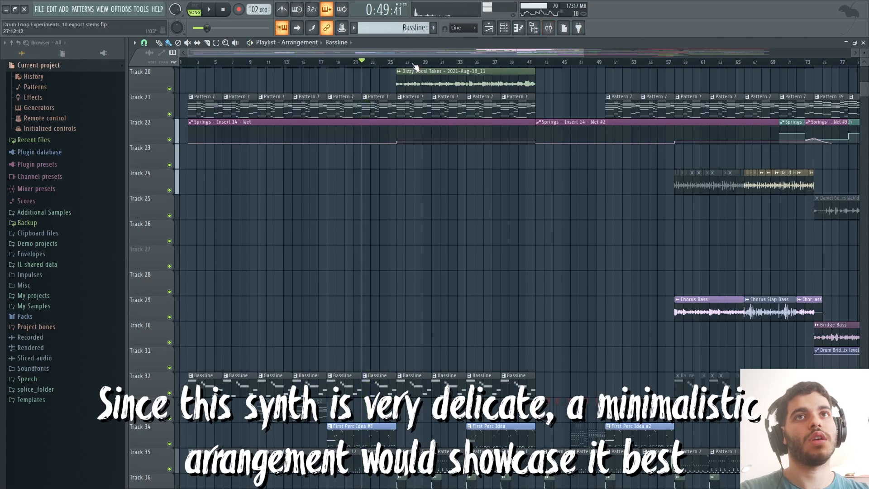
- Place the playhead at bar 26 and play the section where the track 20 vocal take starts
click(414, 65)
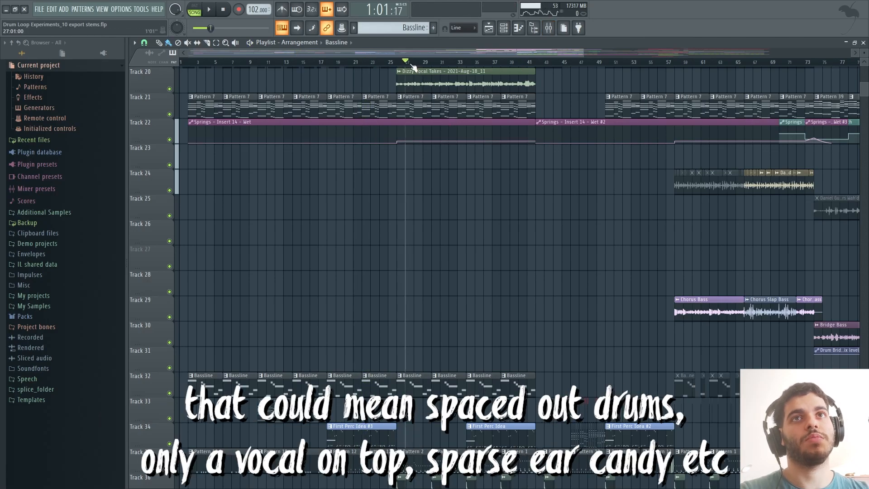
key(space)
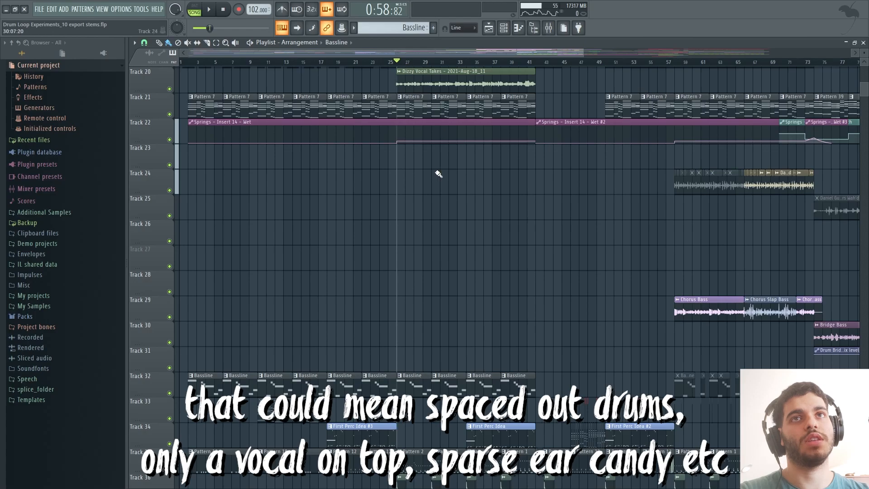
scroll(478, 269, up, 1)
scroll(484, 263, up, 5)
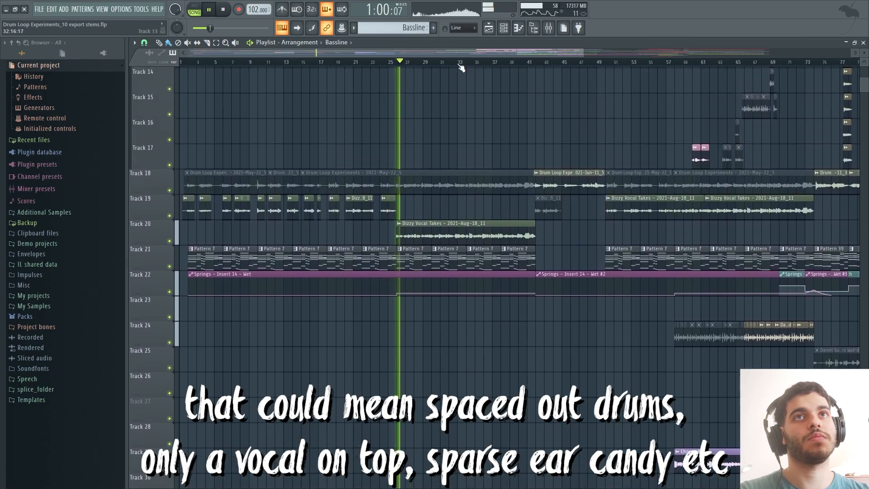
drag(458, 56, 552, 55)
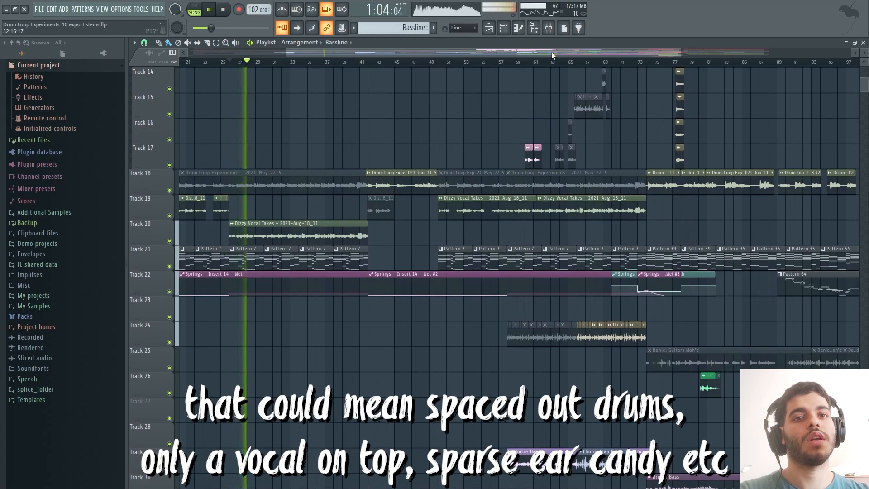
key(space)
- Place the playhead at bar 58 and unmute the Chorus Bass and Chorus Slap Bass mixer inserts
drag(395, 53, 410, 56)
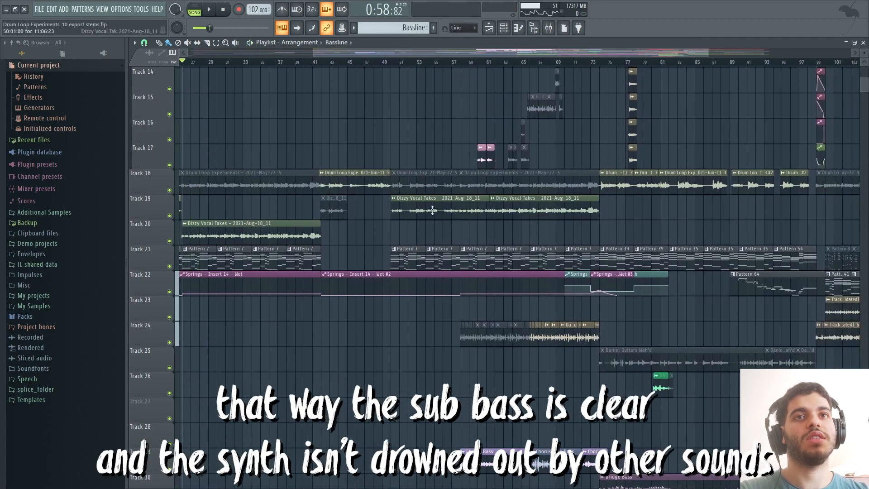
drag(336, 56, 414, 55)
click(418, 63)
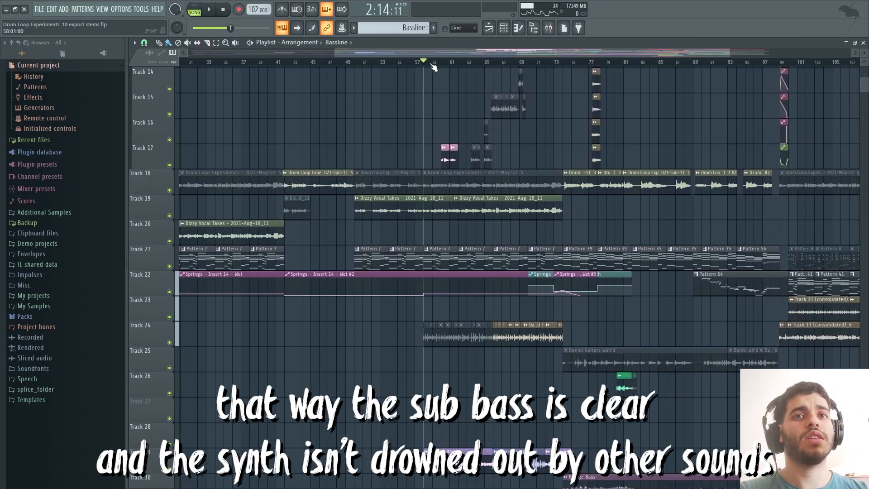
scroll(491, 341, down, 4)
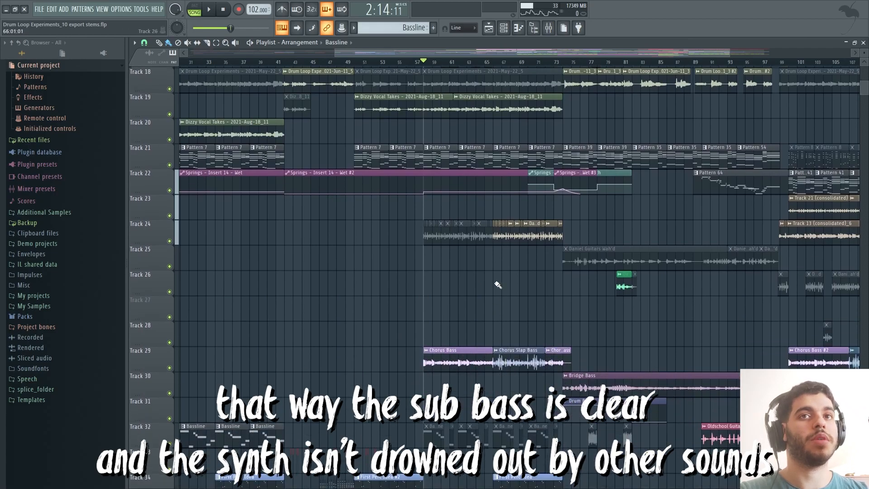
click(552, 31)
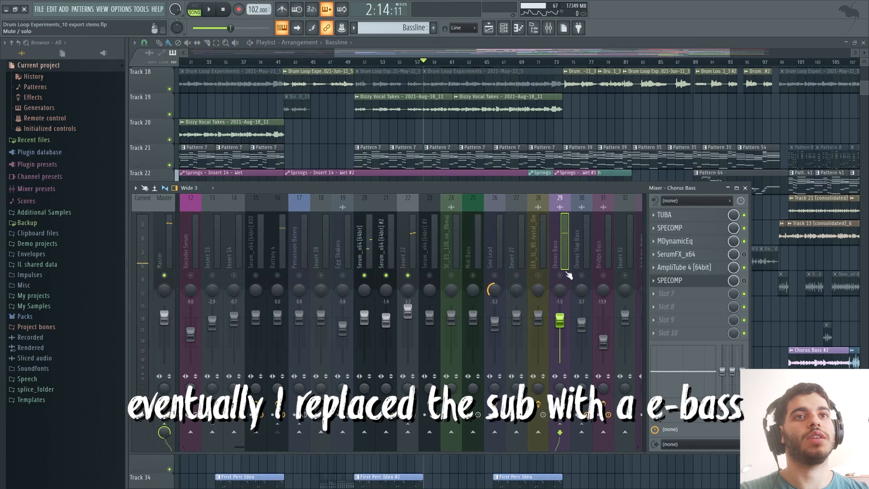
click(560, 275)
click(580, 276)
- Play the chorus from bar 58 to hear the synth with the recorded bass
drag(448, 53, 456, 54)
key(space)
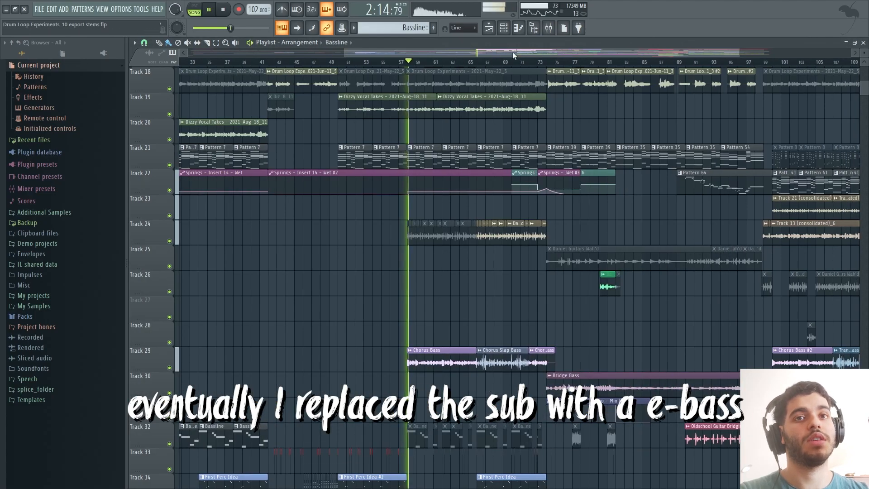
key(space)
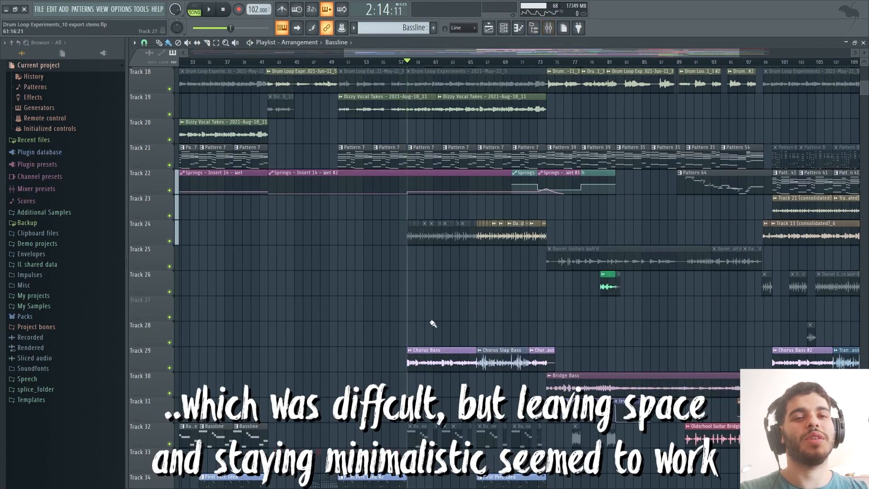
- Place the playhead at bar 66, where Chorus Slap Bass starts, and unmute the Battery 4 insert
scroll(407, 294, up, 4)
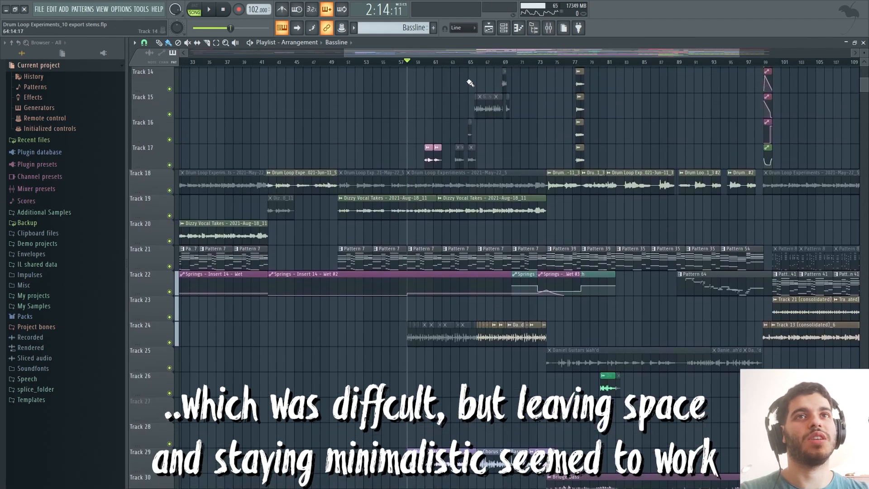
click(484, 67)
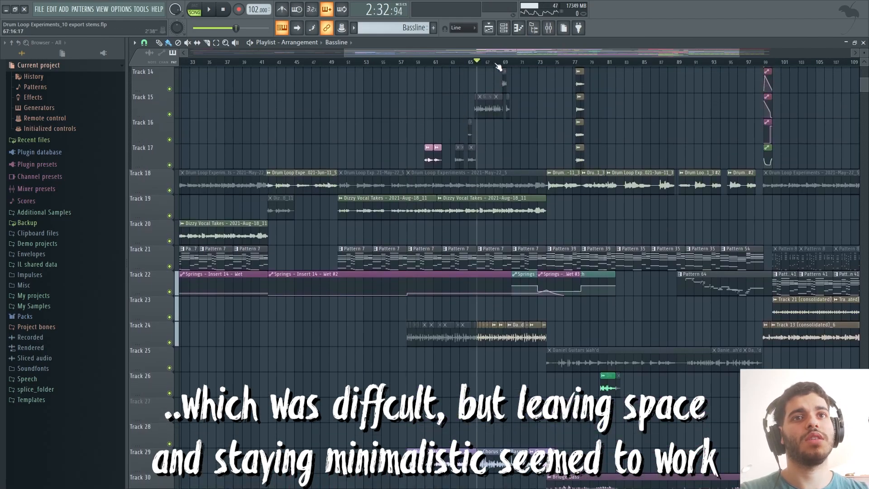
click(548, 27)
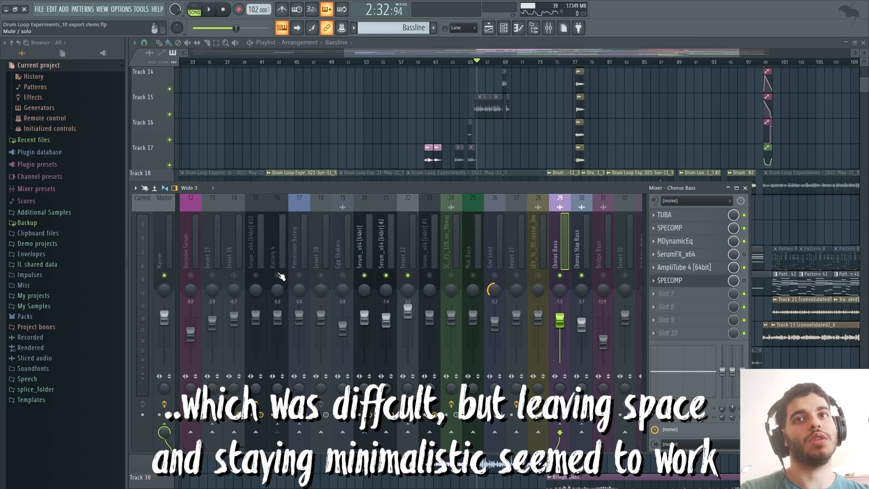
click(278, 275)
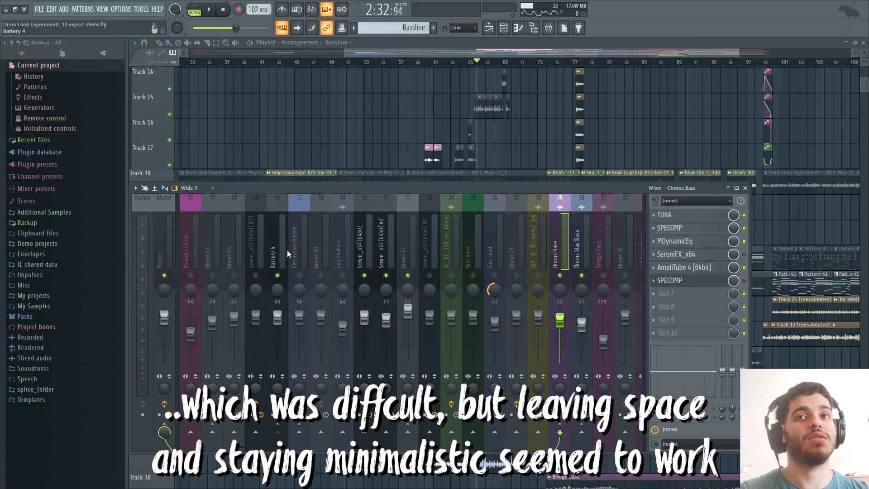
drag(420, 52, 457, 56)
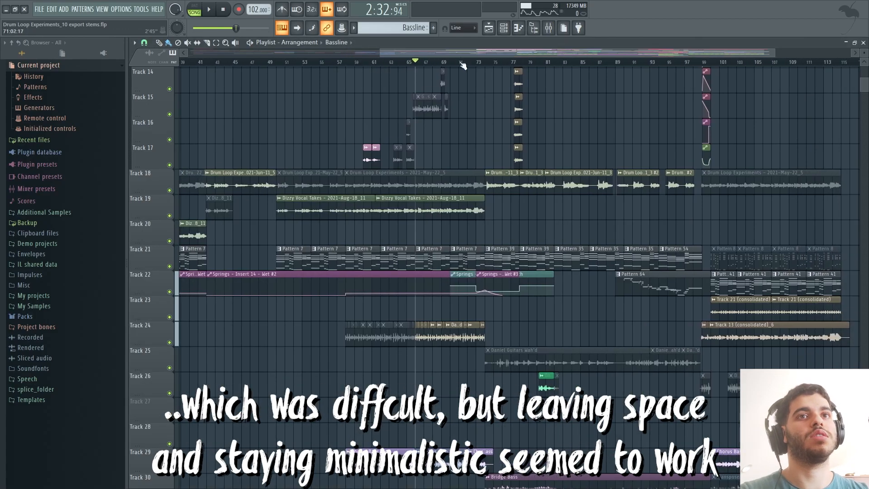
scroll(427, 336, up, 4)
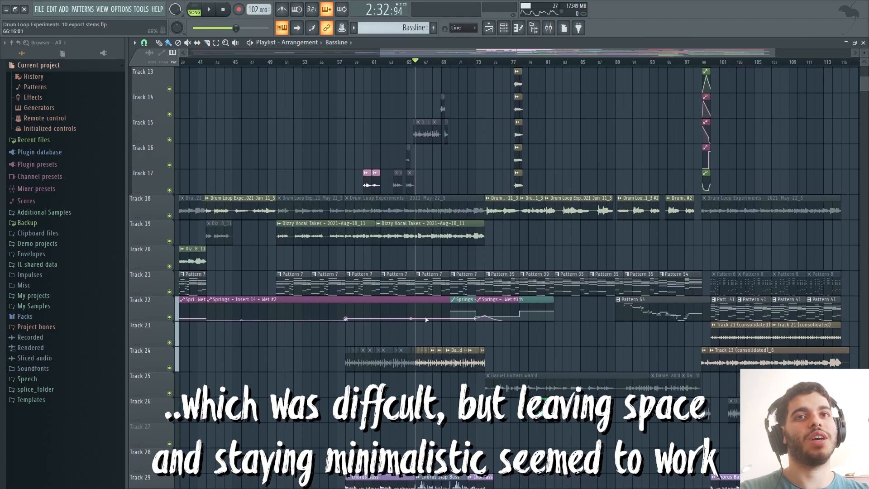
scroll(438, 337, up, 4)
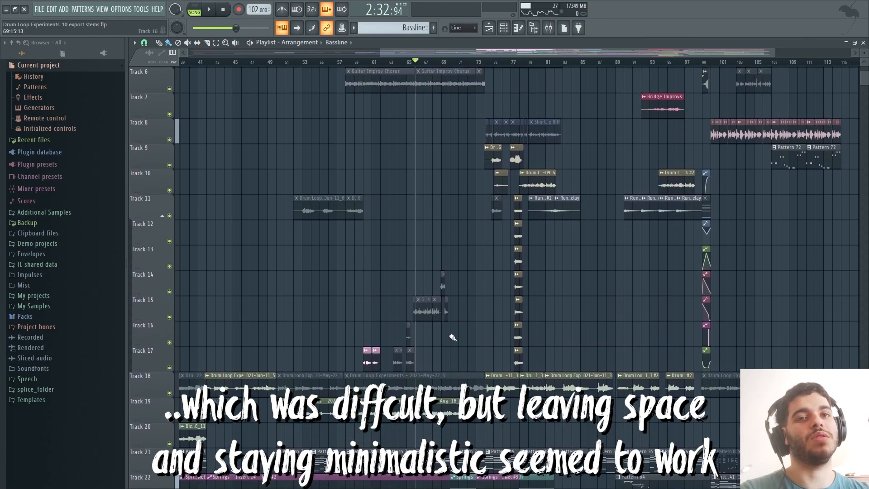
scroll(452, 337, up, 2)
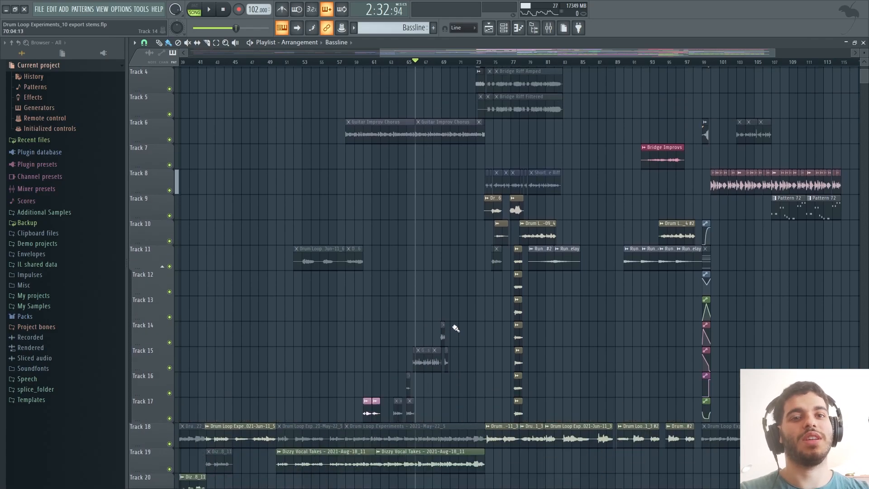